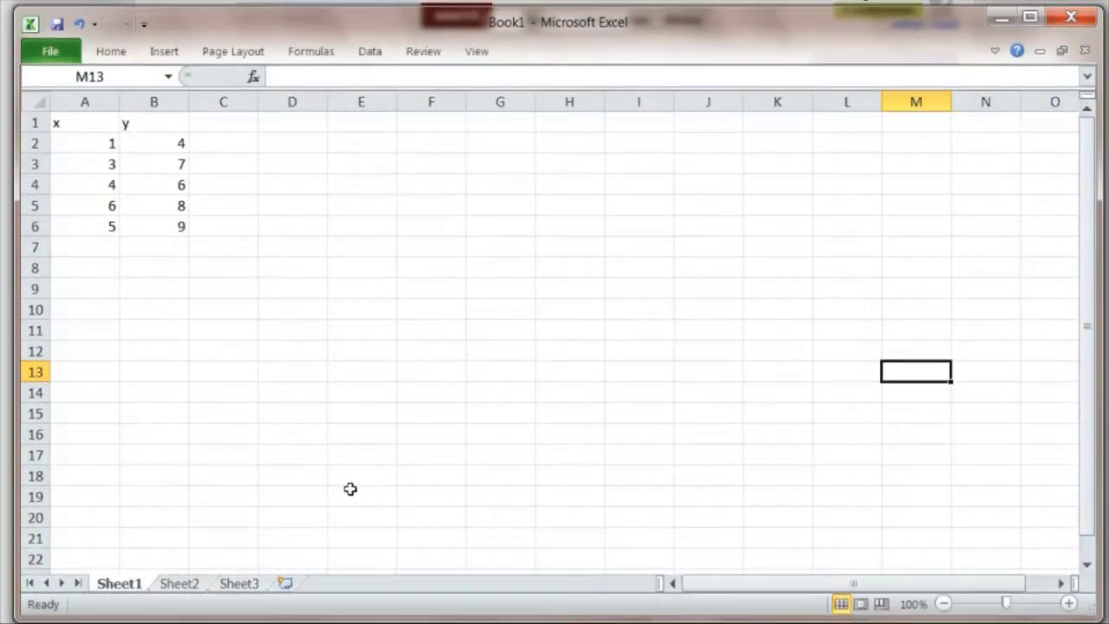
# Step: Insert a markers-only scatter chart of the x and y data in A2:B6 and move it below the data
pyautogui.click(361, 496)
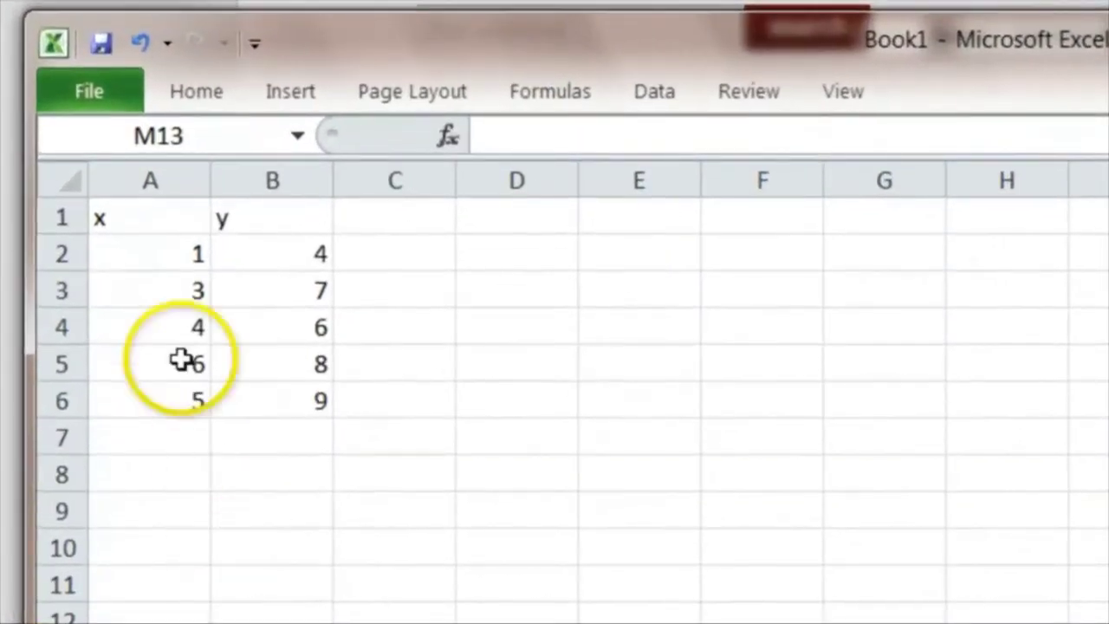
pyautogui.moveTo(173, 260); pyautogui.dragTo(240, 387)
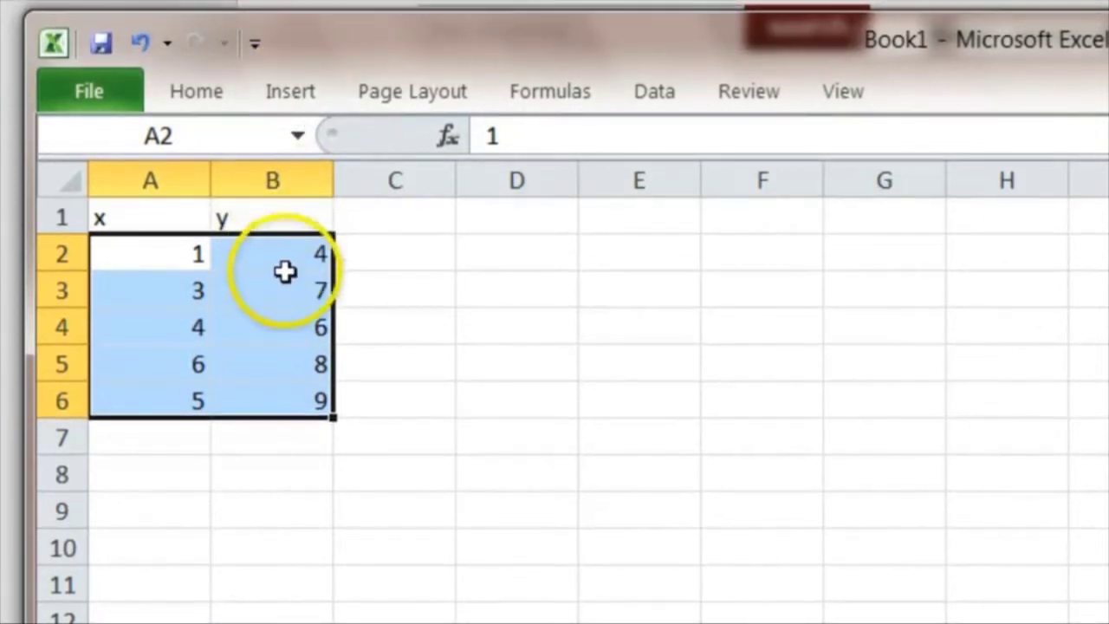
pyautogui.click(291, 95)
pyautogui.click(787, 183)
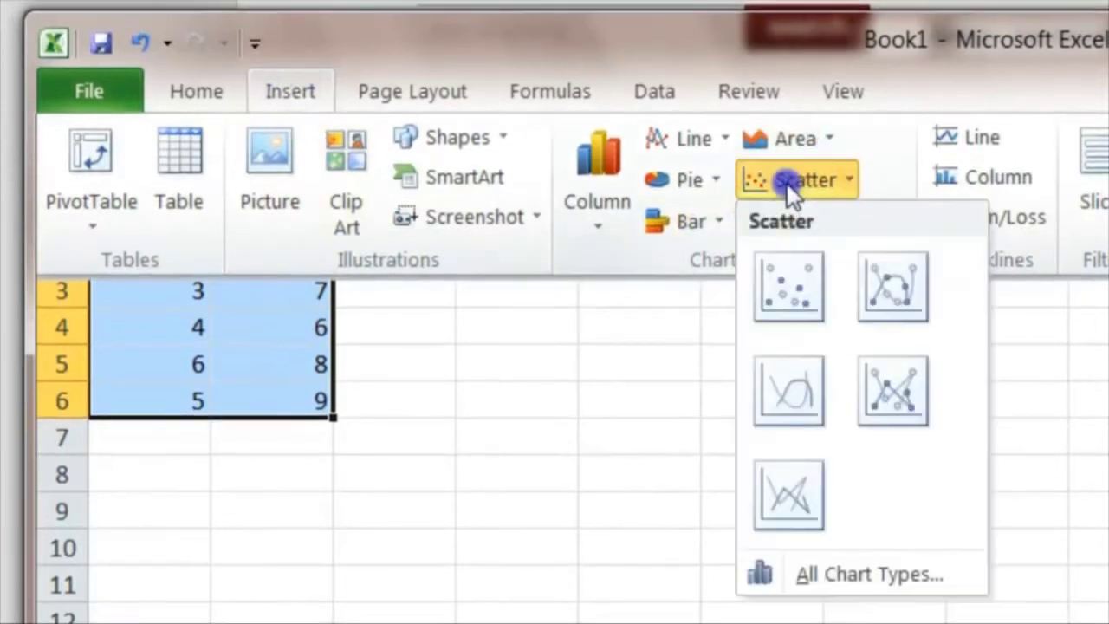
pyautogui.click(779, 282)
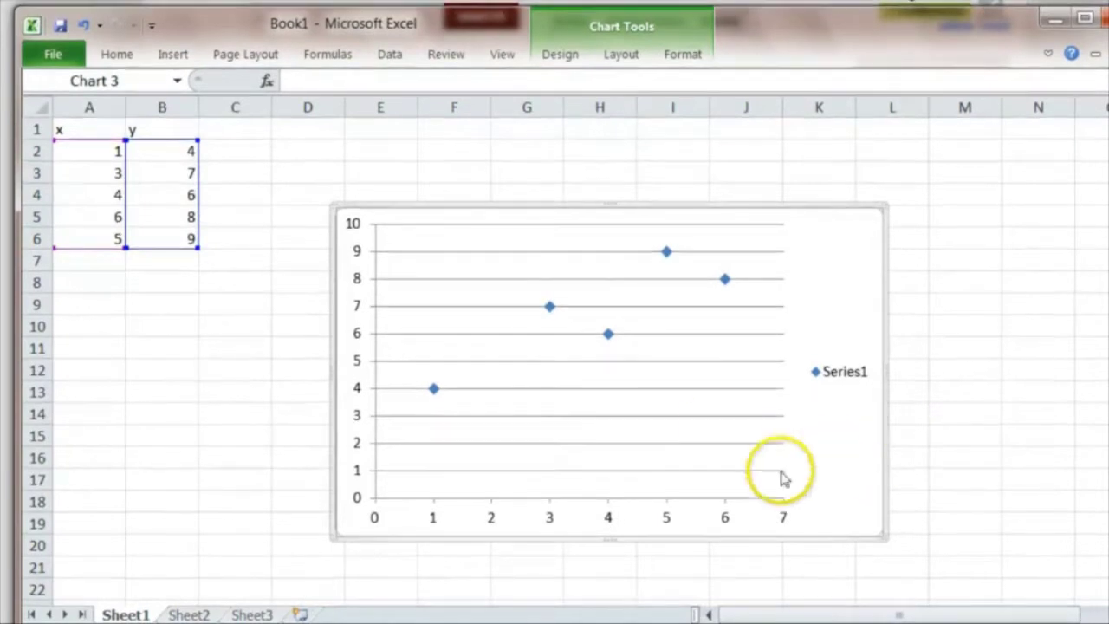
pyautogui.moveTo(599, 213); pyautogui.dragTo(545, 285)
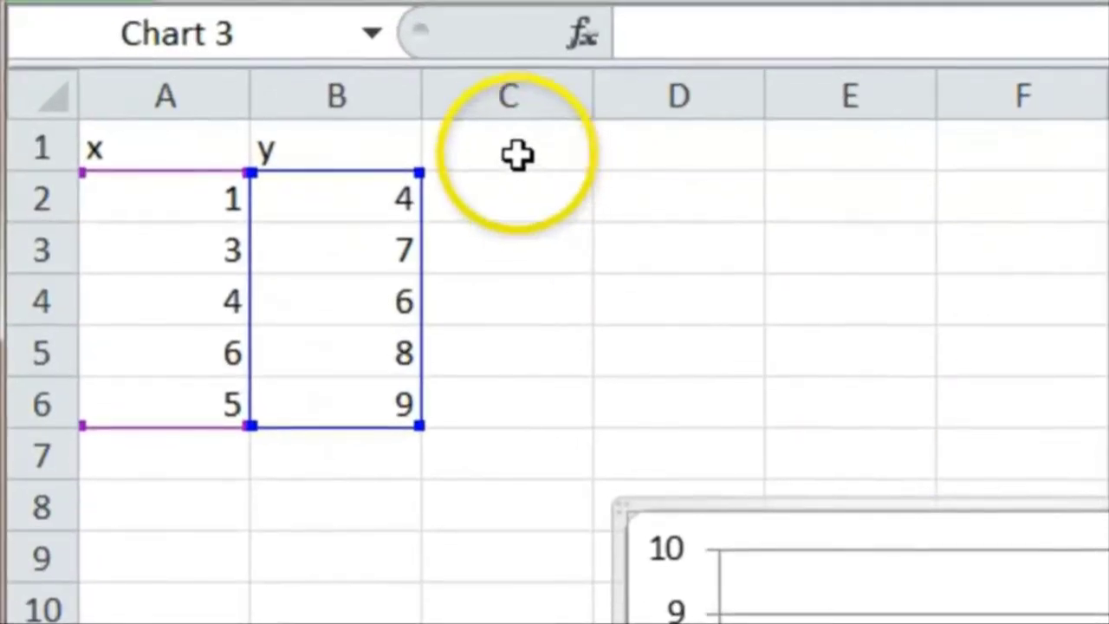
# Step: Enter the column headings xy, x^2 and y^2 in cells C1, D1 and E1
pyautogui.click(517, 155)
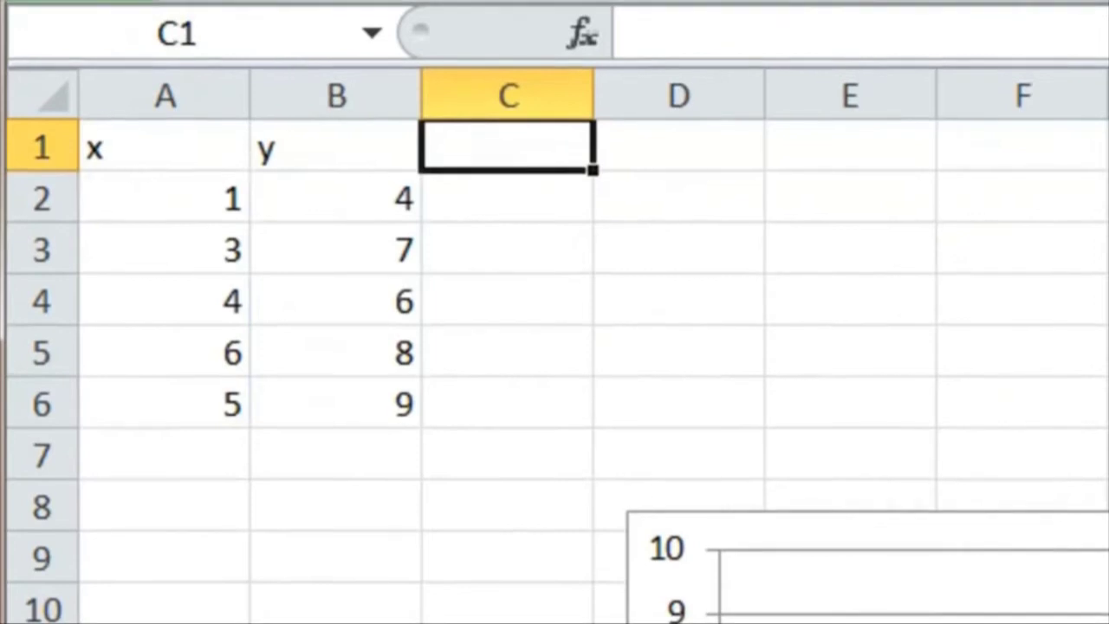
pyautogui.write('xy')
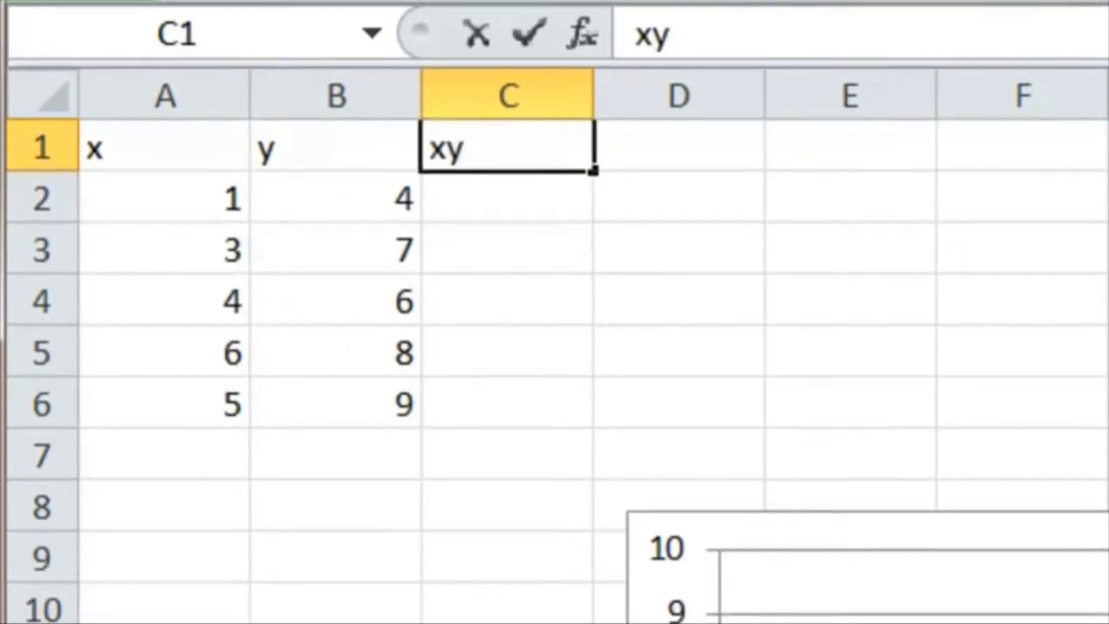
pyautogui.click(675, 156)
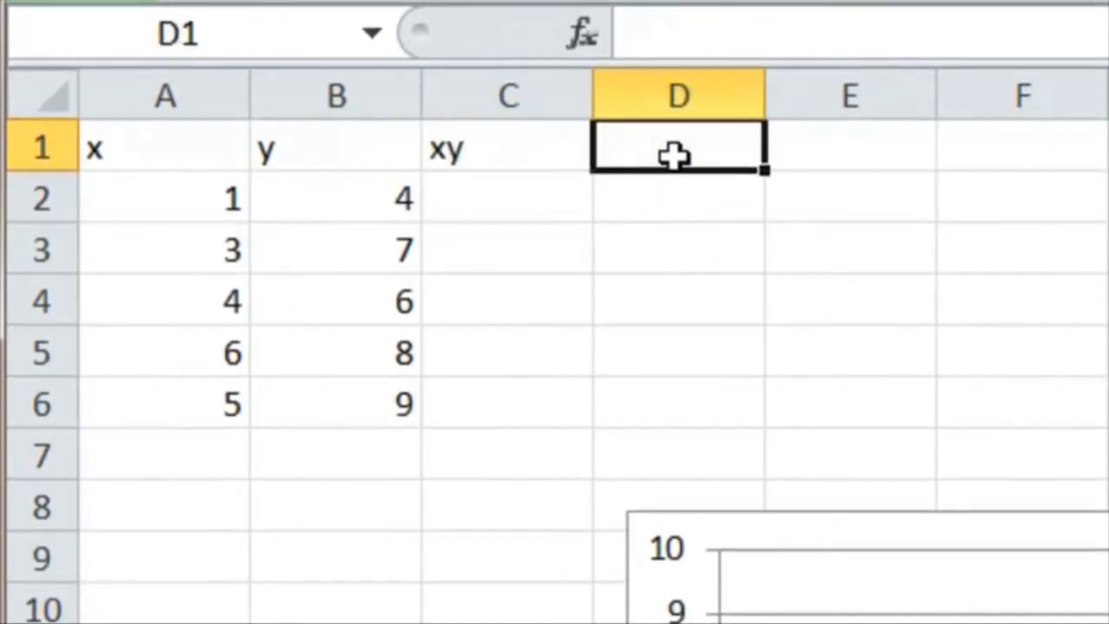
pyautogui.write('x^2')
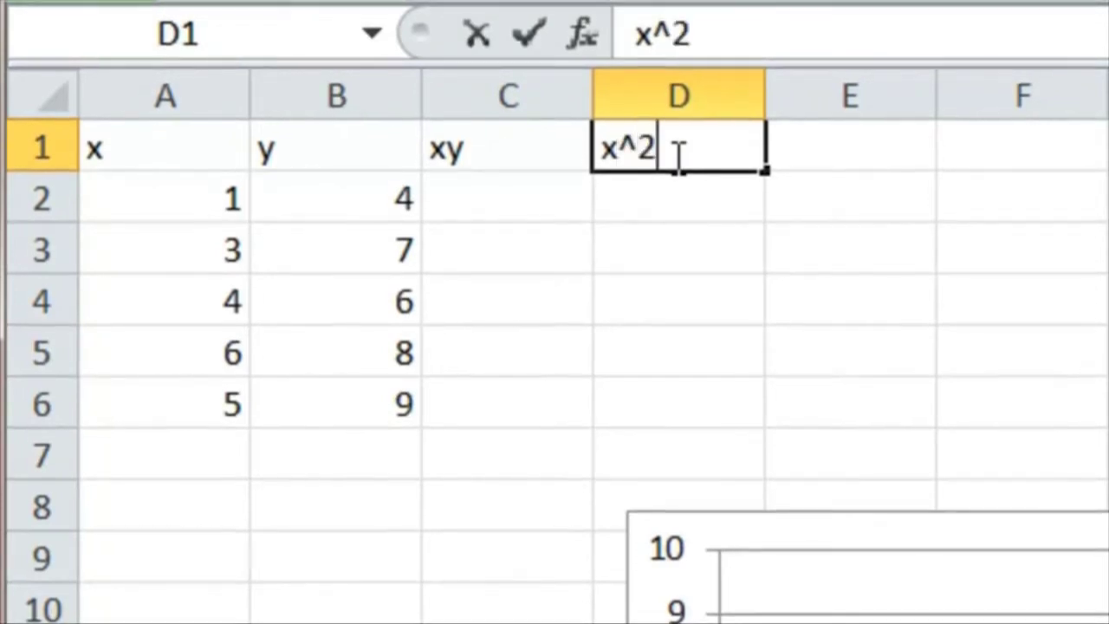
pyautogui.click(823, 157)
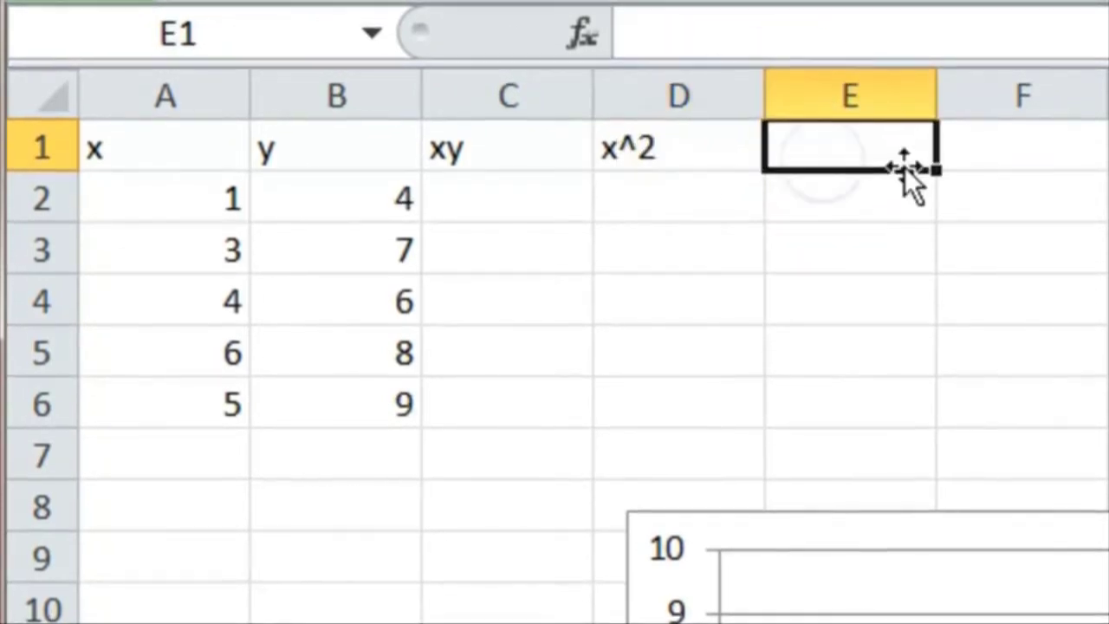
pyautogui.write('y^2')
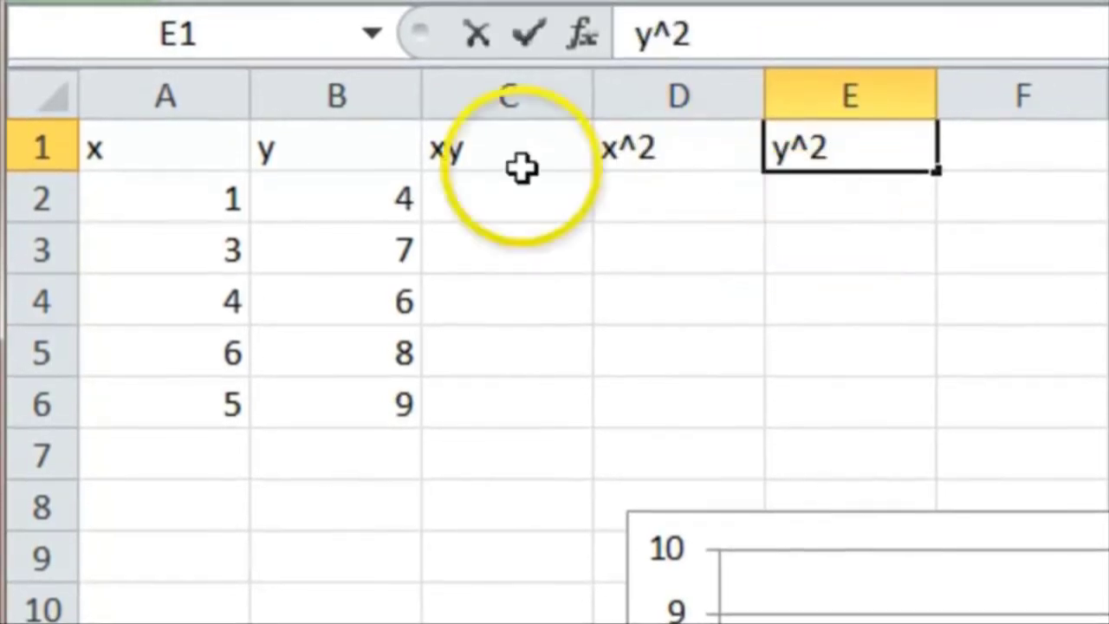
# Step: Enter the formula =A2*B2 in C2 and fill it down to C6
pyautogui.click(474, 198)
pyautogui.click(502, 203)
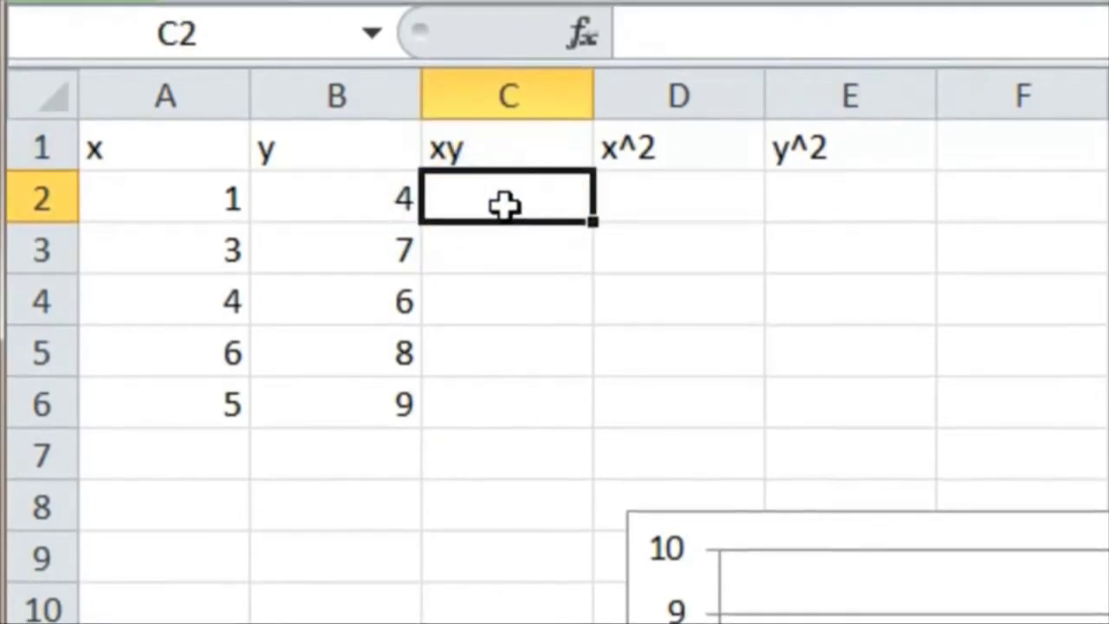
pyautogui.write('=')
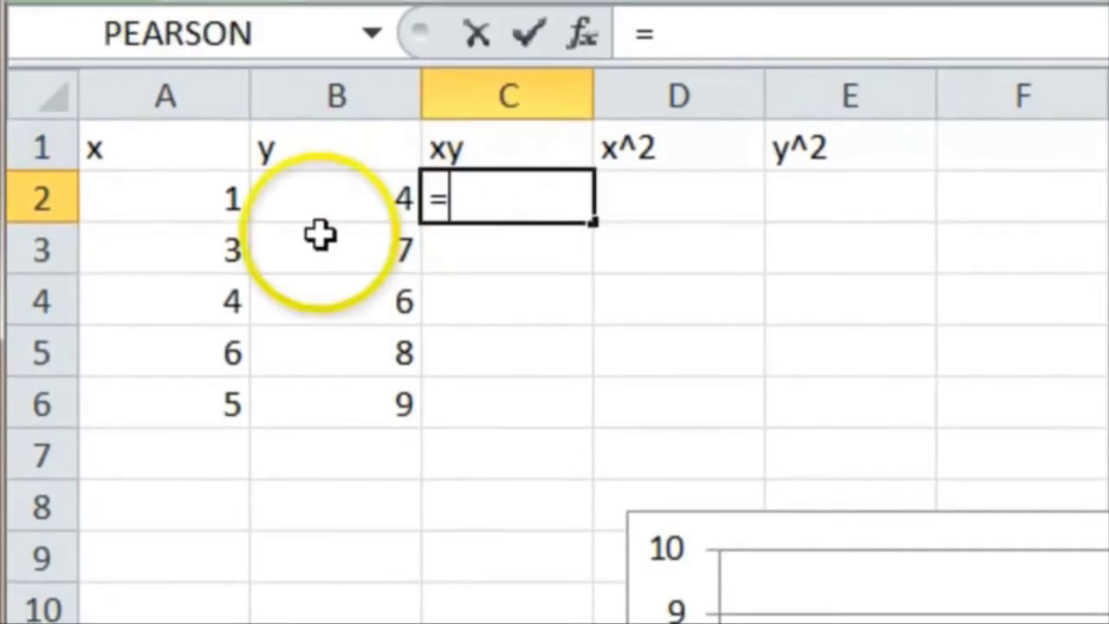
pyautogui.click(197, 199)
pyautogui.write('*')
pyautogui.click(321, 198)
pyautogui.press('Return')
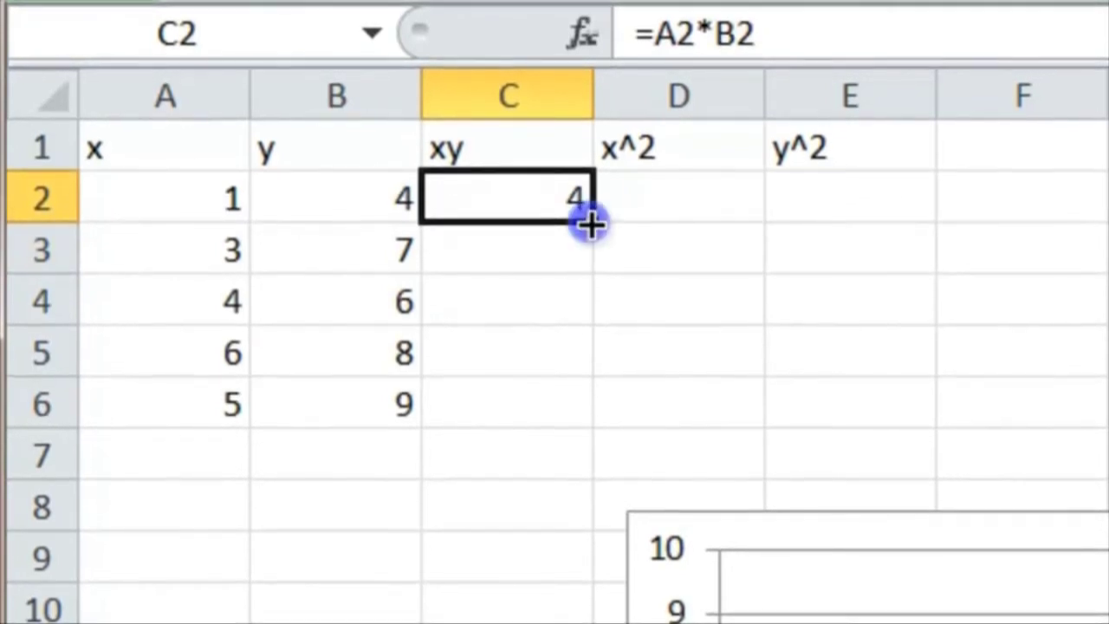
pyautogui.moveTo(581, 263); pyautogui.dragTo(597, 414)
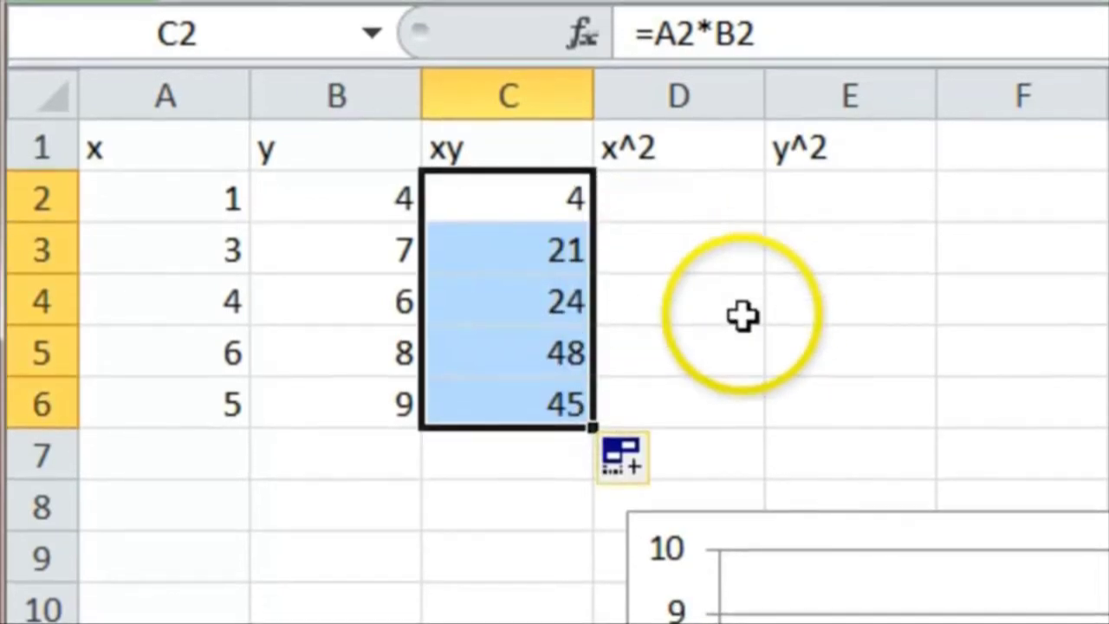
# Step: Enter the formula =A2^2 in D2 and fill it down to D6
pyautogui.click(668, 182)
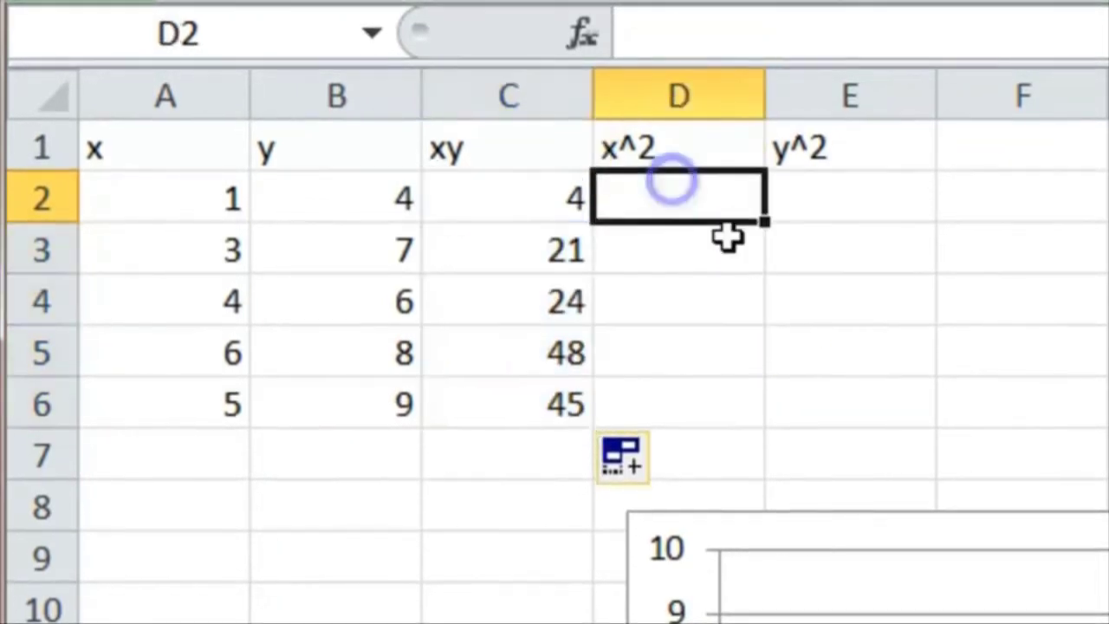
pyautogui.doubleClick(722, 199)
pyautogui.write('=')
pyautogui.click(193, 196)
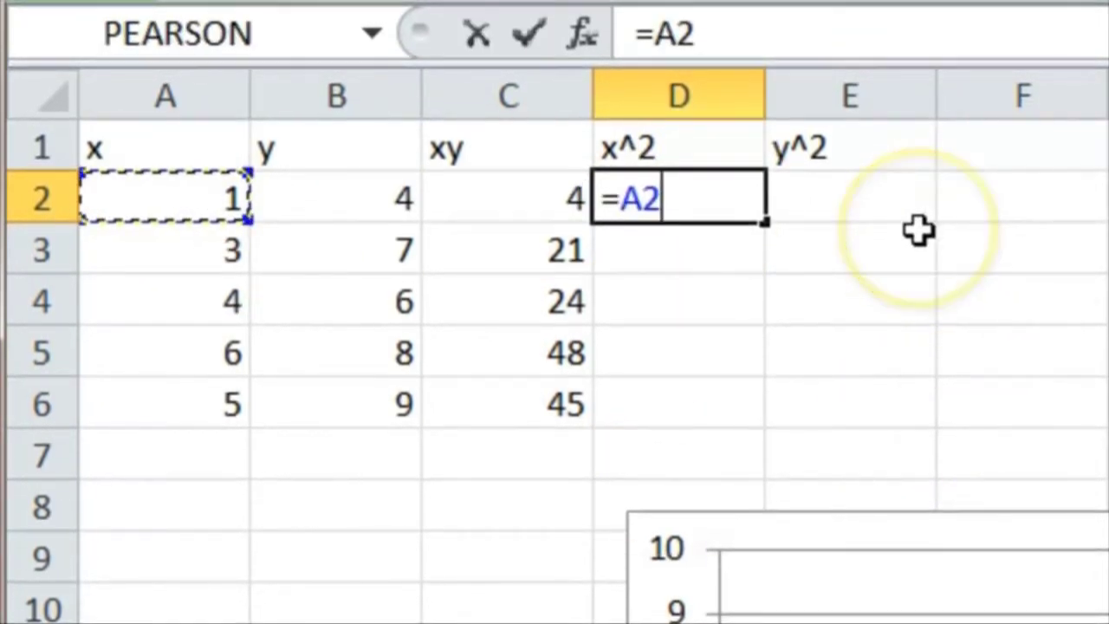
pyautogui.write('^2')
pyautogui.press('Return')
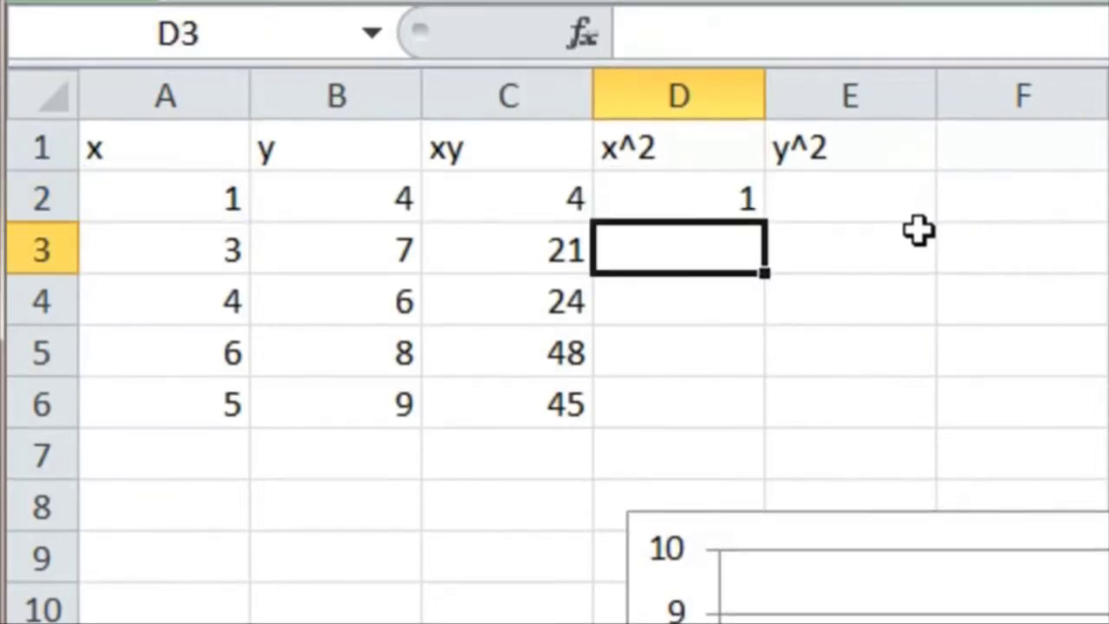
pyautogui.moveTo(764, 221); pyautogui.dragTo(765, 418)
# Step: Enter the formula =B2^2 in E2 and fill it down to E6
pyautogui.click(847, 192)
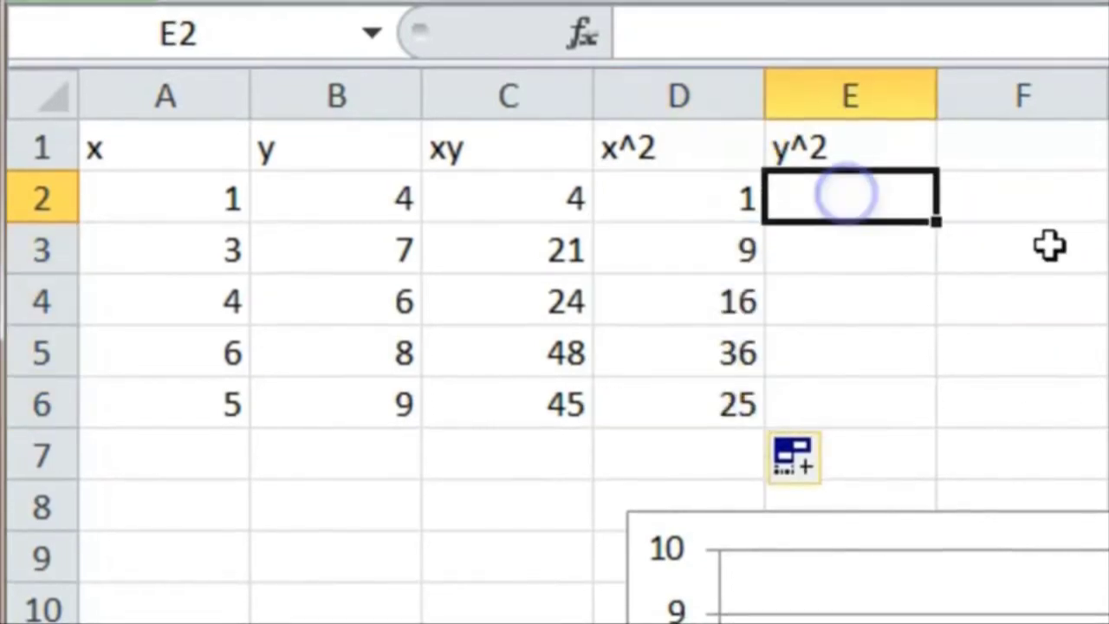
pyautogui.write('=')
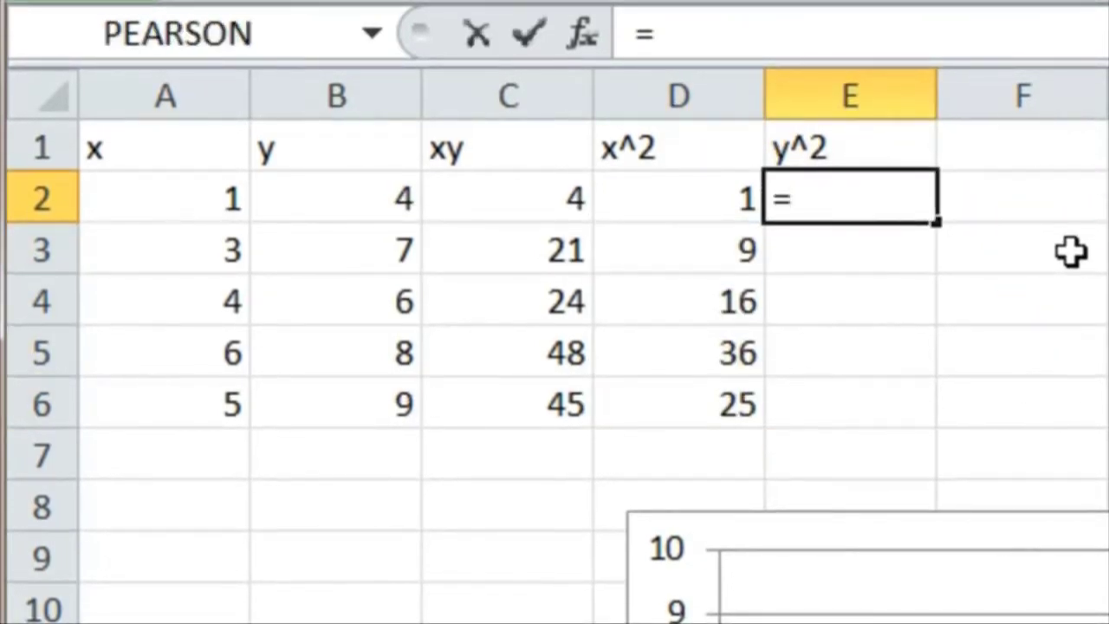
pyautogui.click(397, 207)
pyautogui.write('^2')
pyautogui.press('Return')
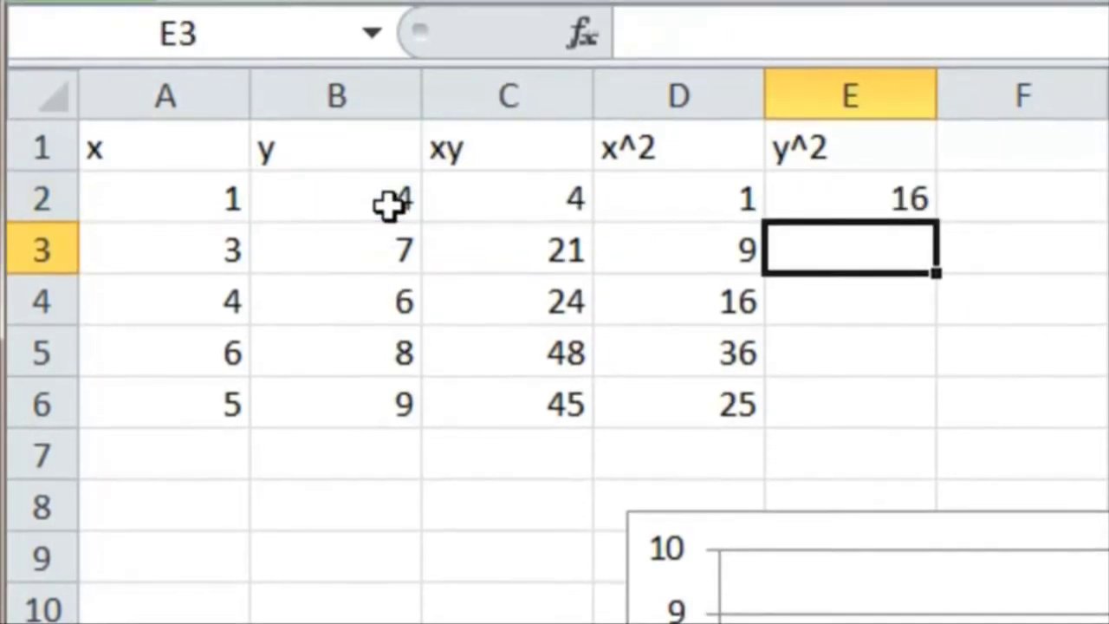
pyautogui.click(876, 184)
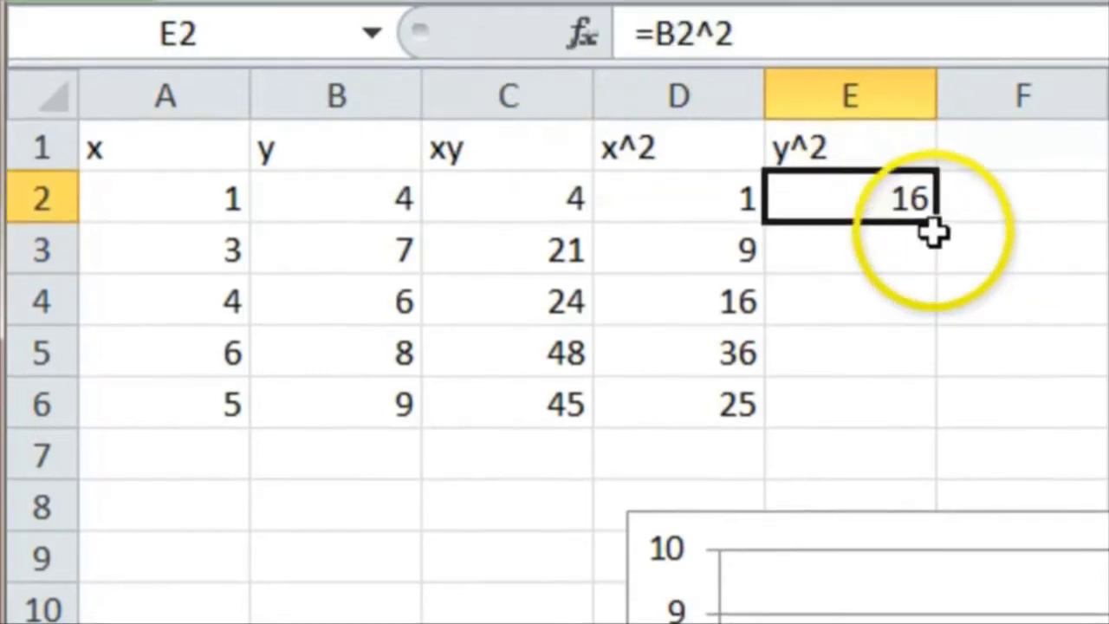
pyautogui.moveTo(934, 220); pyautogui.dragTo(958, 410)
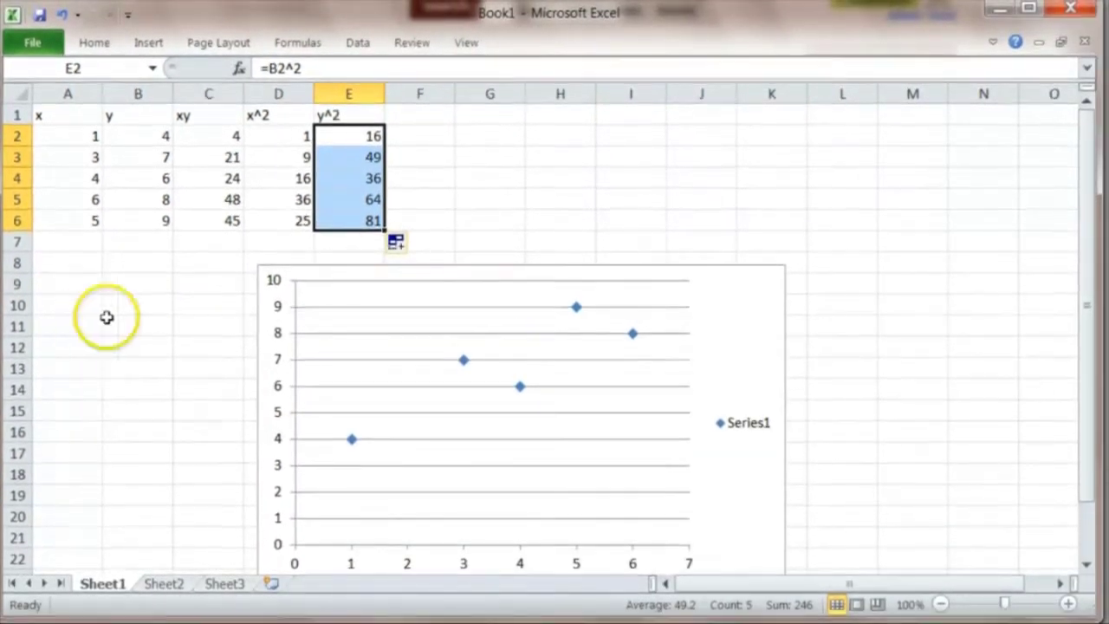
# Step: Move the scatter chart down to about row 10 and sum the x values into A8 with AutoSum
pyautogui.moveTo(564, 277); pyautogui.dragTo(563, 312)
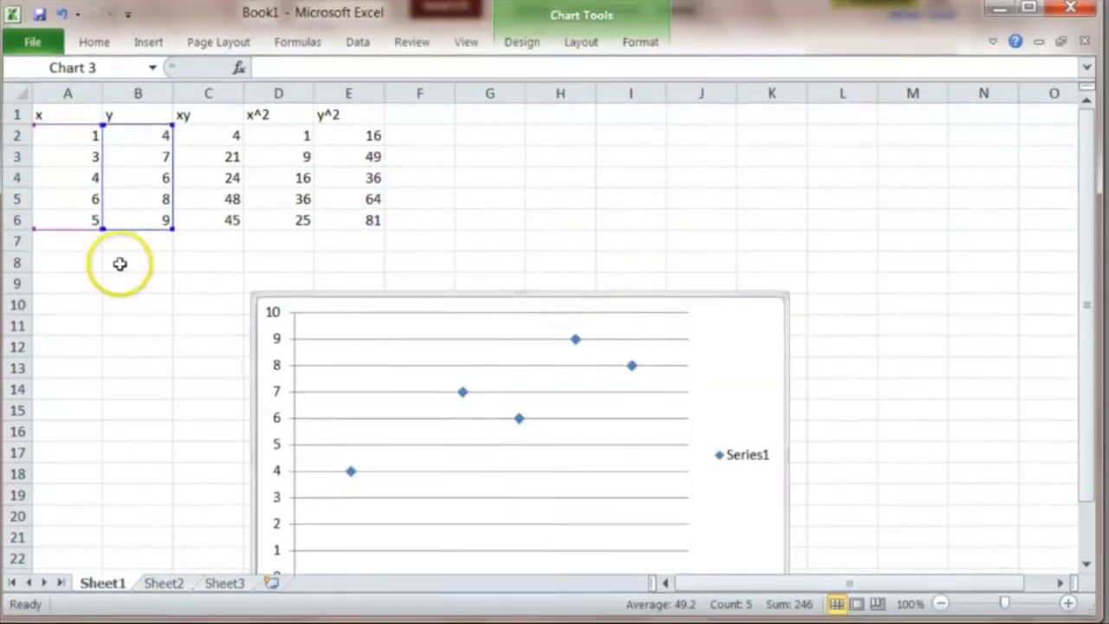
pyautogui.click(72, 137)
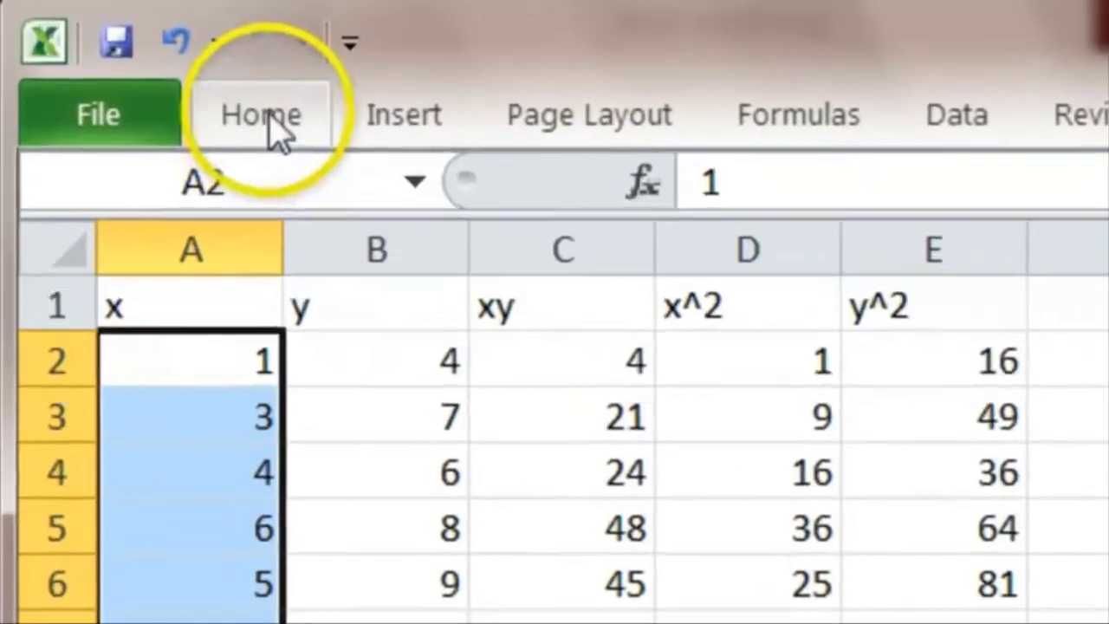
pyautogui.click(94, 42)
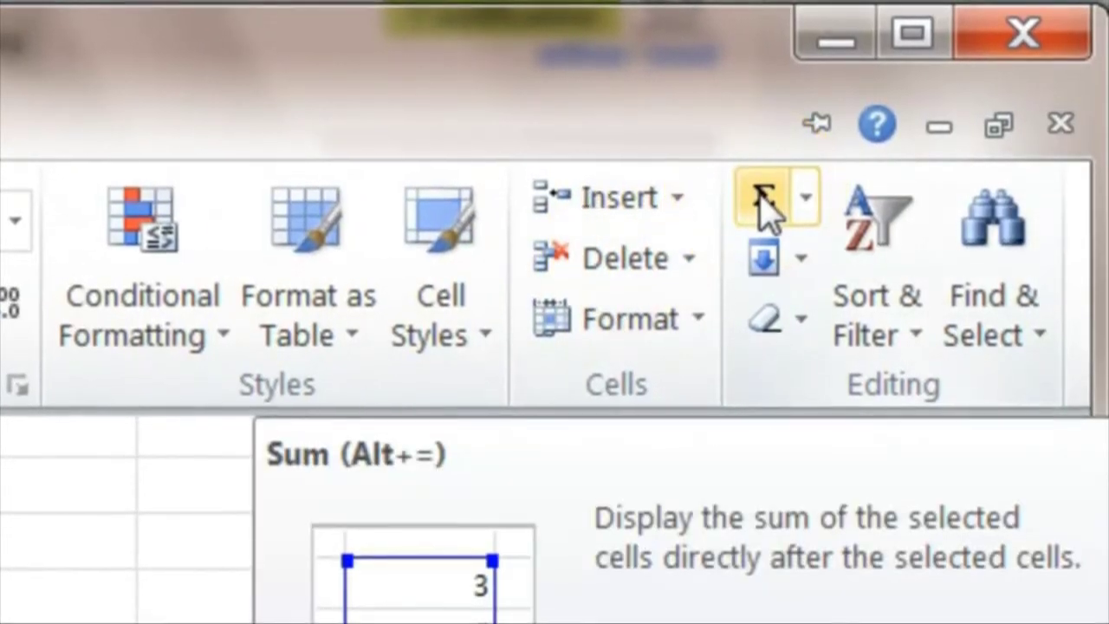
pyautogui.click(767, 208)
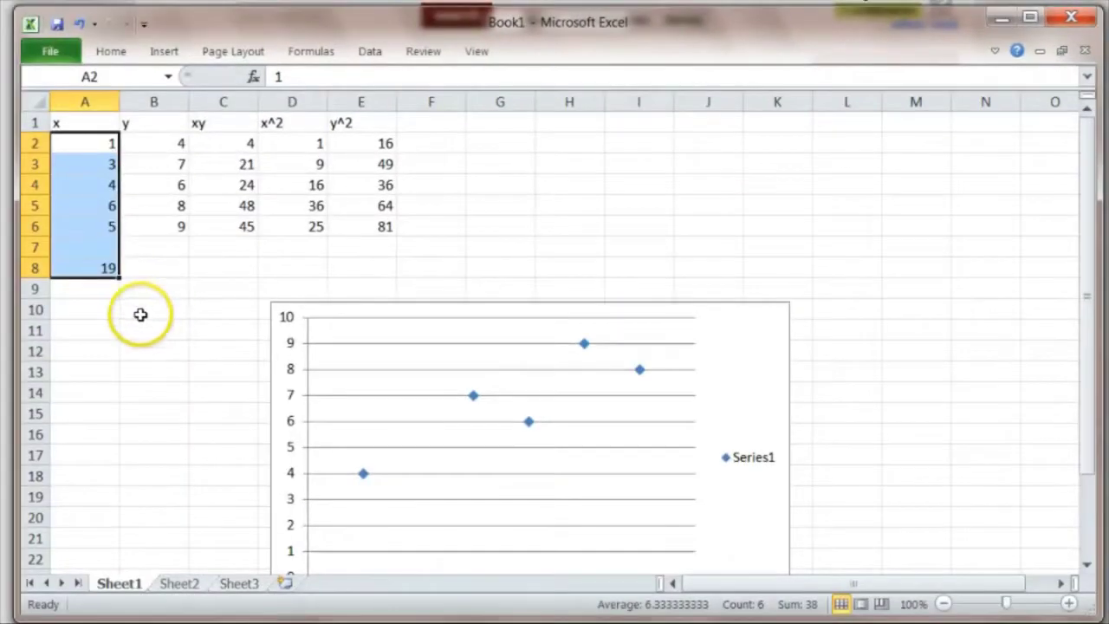
# Step: Sum the y values into B8 and the xy values into C8 with AutoSum
pyautogui.moveTo(160, 148); pyautogui.dragTo(158, 164)
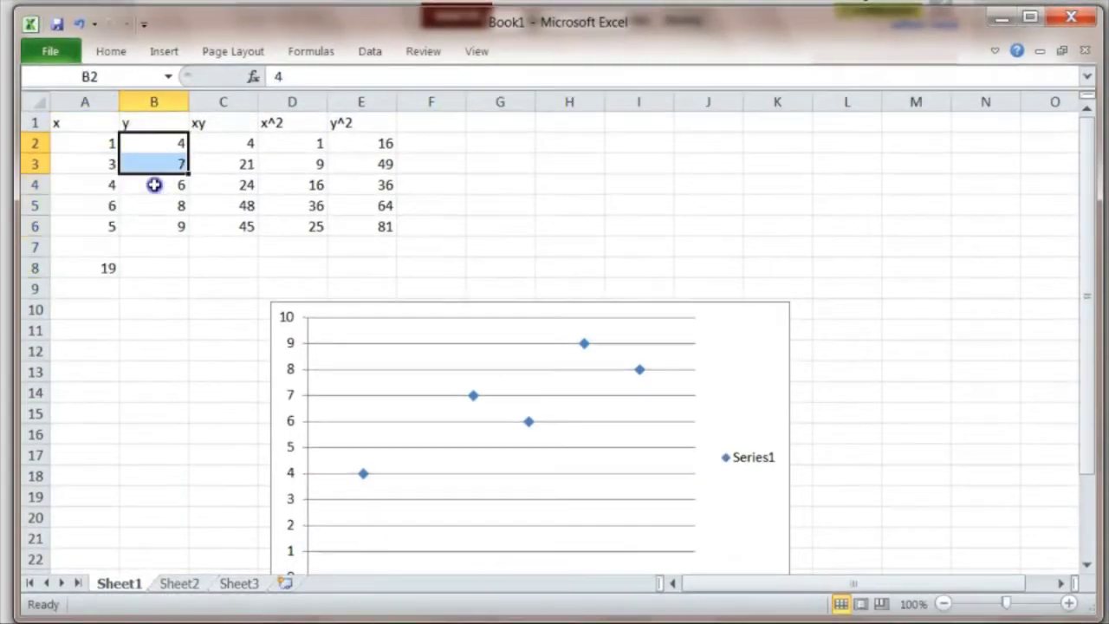
pyautogui.moveTo(154, 257); pyautogui.dragTo(154, 261)
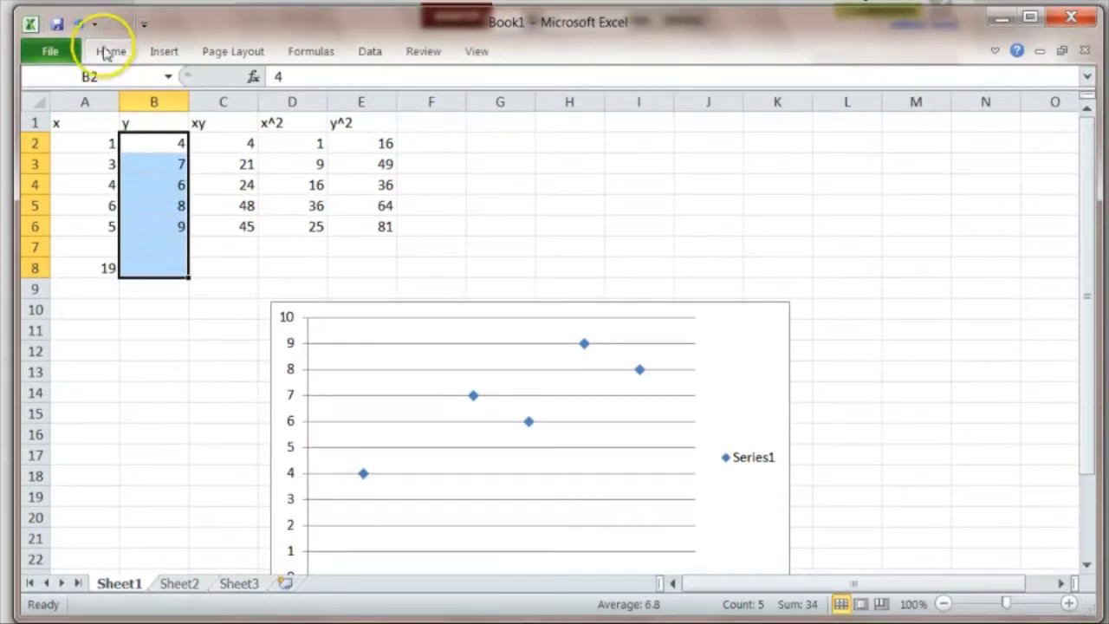
pyautogui.click(105, 55)
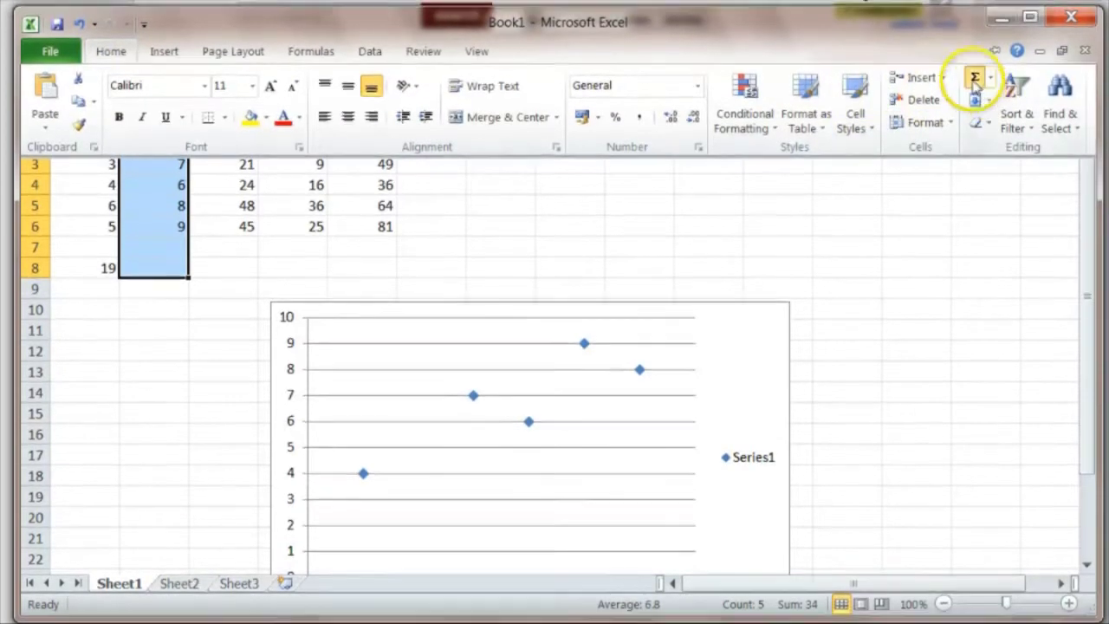
pyautogui.moveTo(240, 143); pyautogui.dragTo(236, 194)
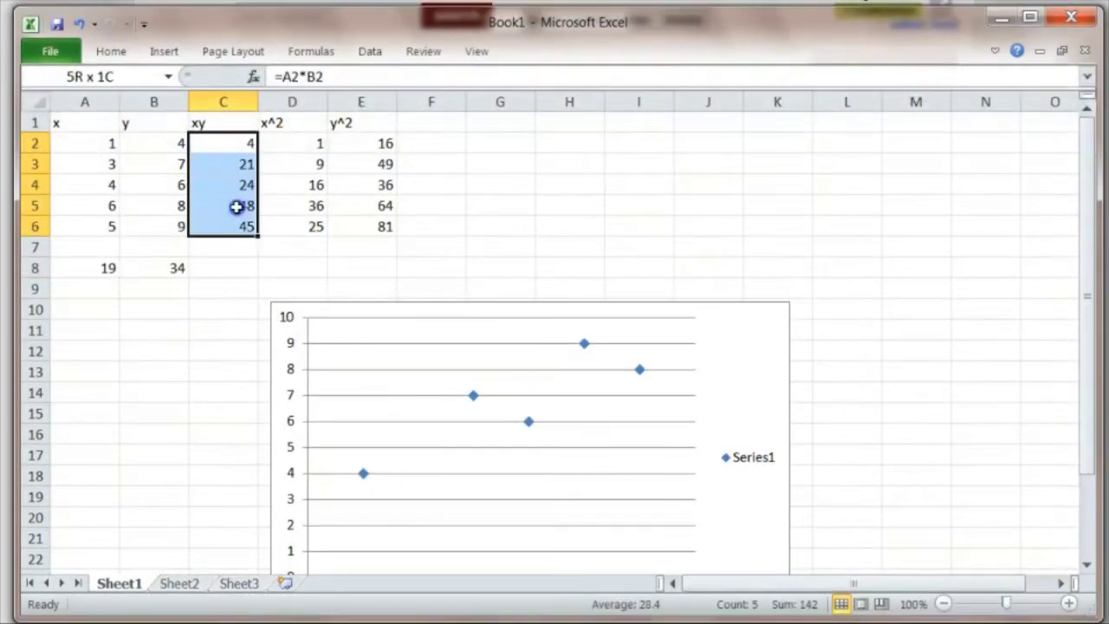
pyautogui.moveTo(236, 254); pyautogui.dragTo(234, 259)
pyautogui.click(113, 50)
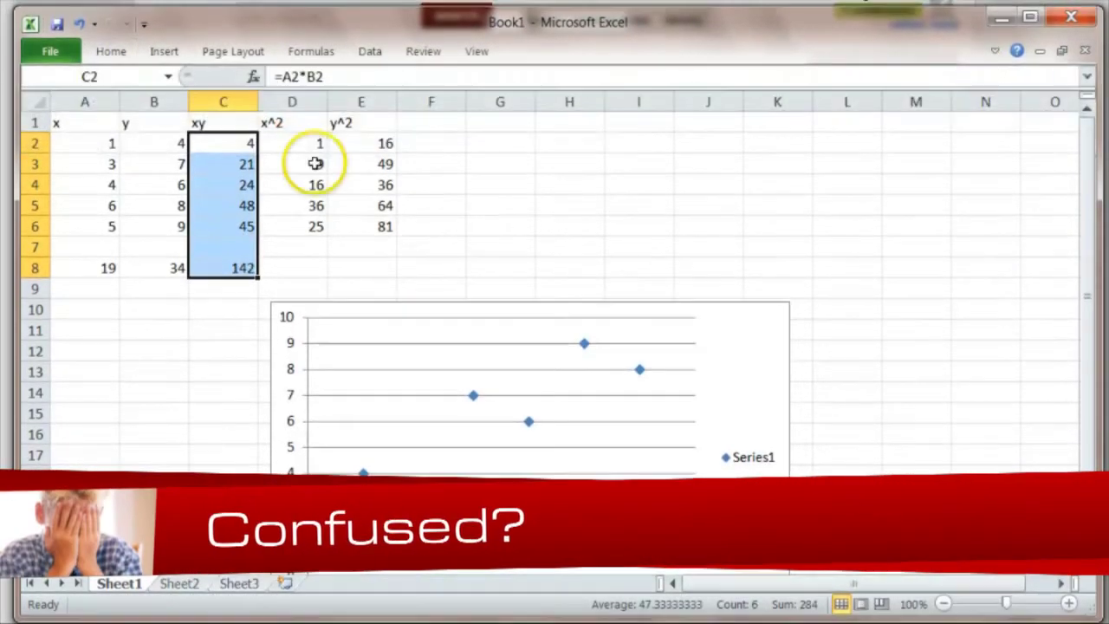
# Step: Sum the x^2 values into D8 and the y^2 values into E8 with AutoSum
pyautogui.moveTo(299, 143); pyautogui.dragTo(304, 263)
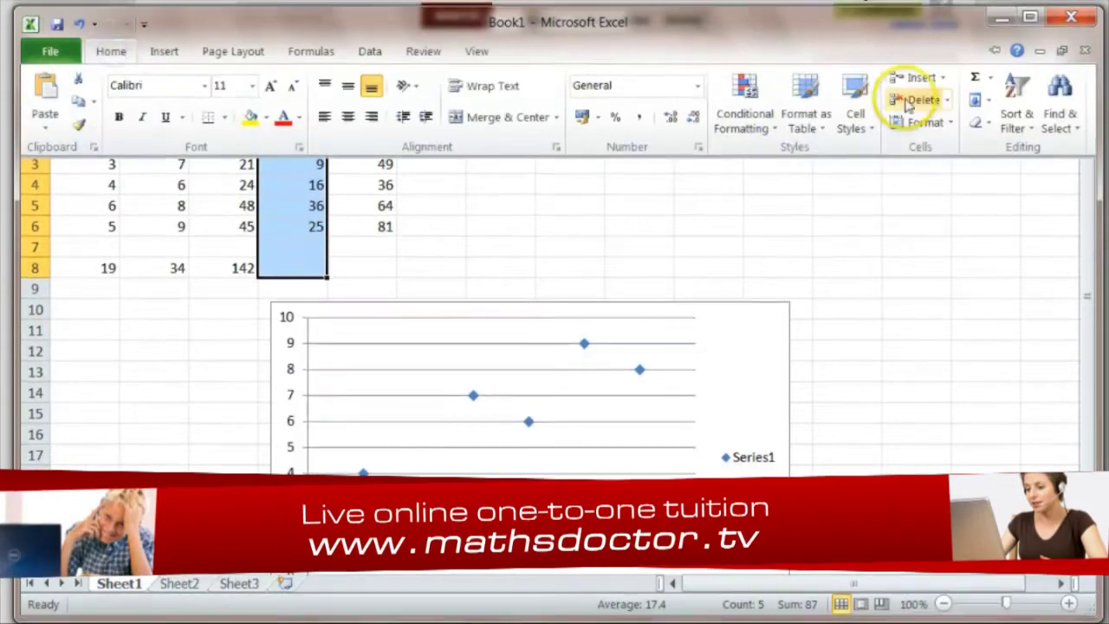
pyautogui.click(972, 79)
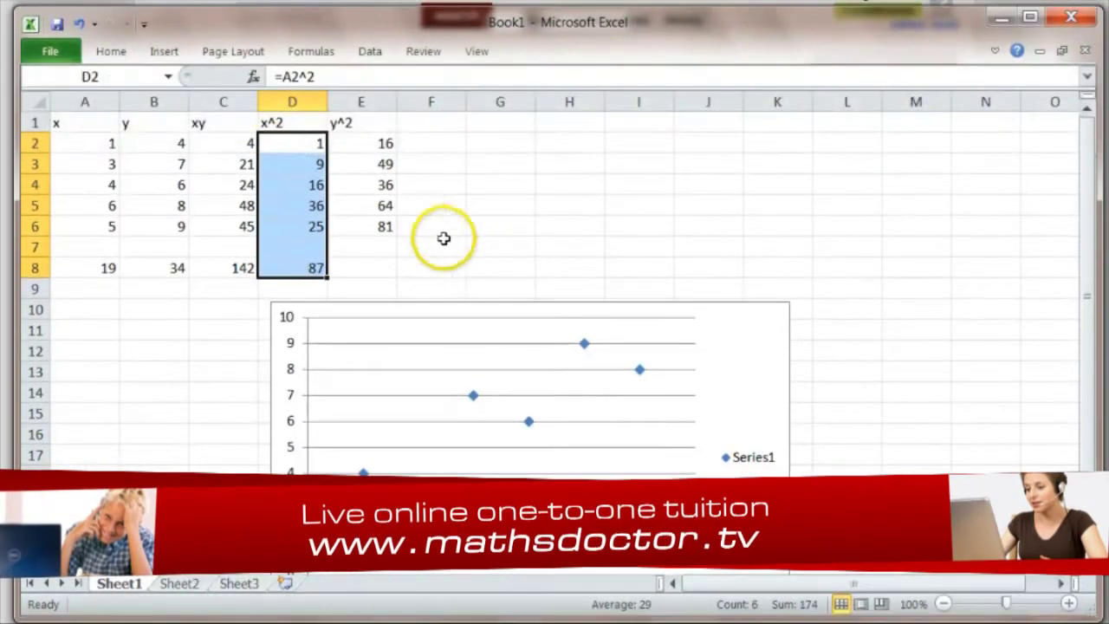
pyautogui.moveTo(357, 151); pyautogui.dragTo(362, 205)
pyautogui.moveTo(364, 251); pyautogui.dragTo(364, 260)
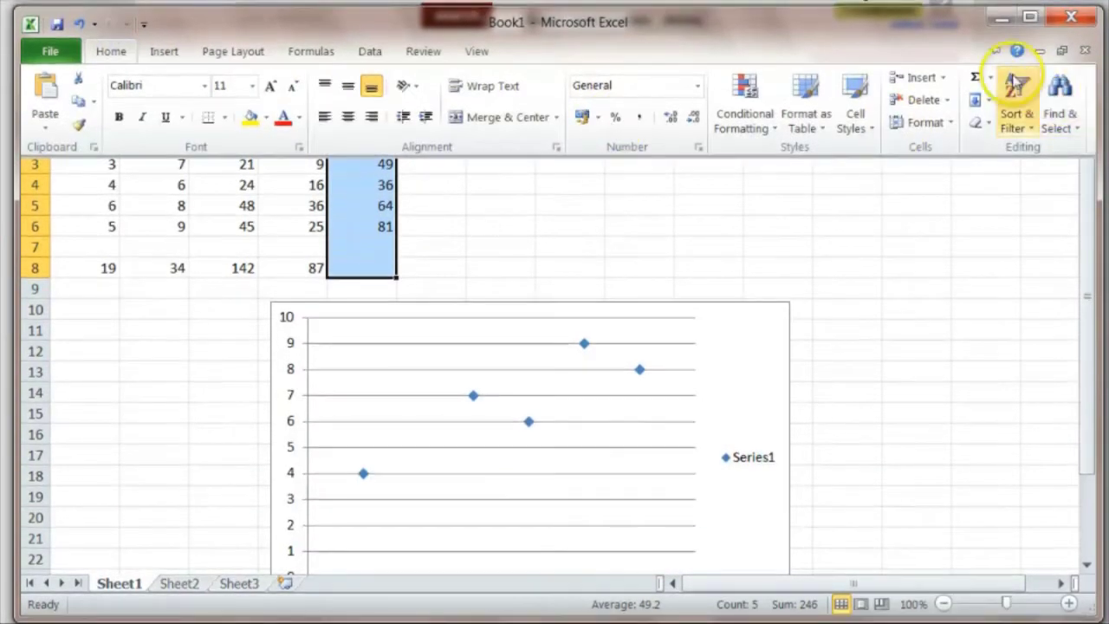
pyautogui.click(994, 49)
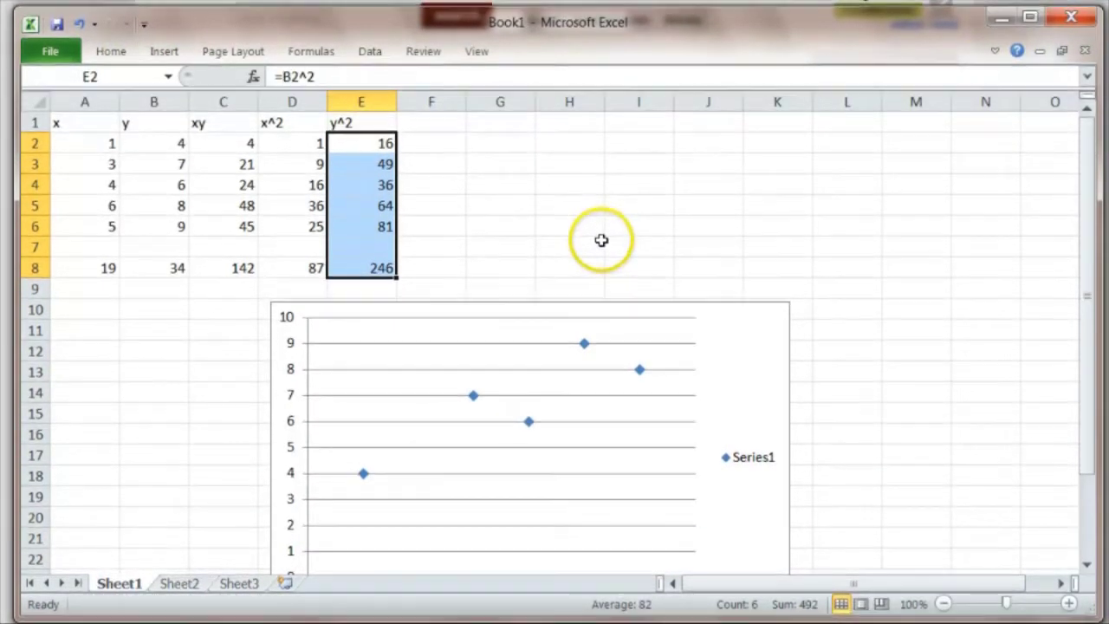
pyautogui.click(602, 242)
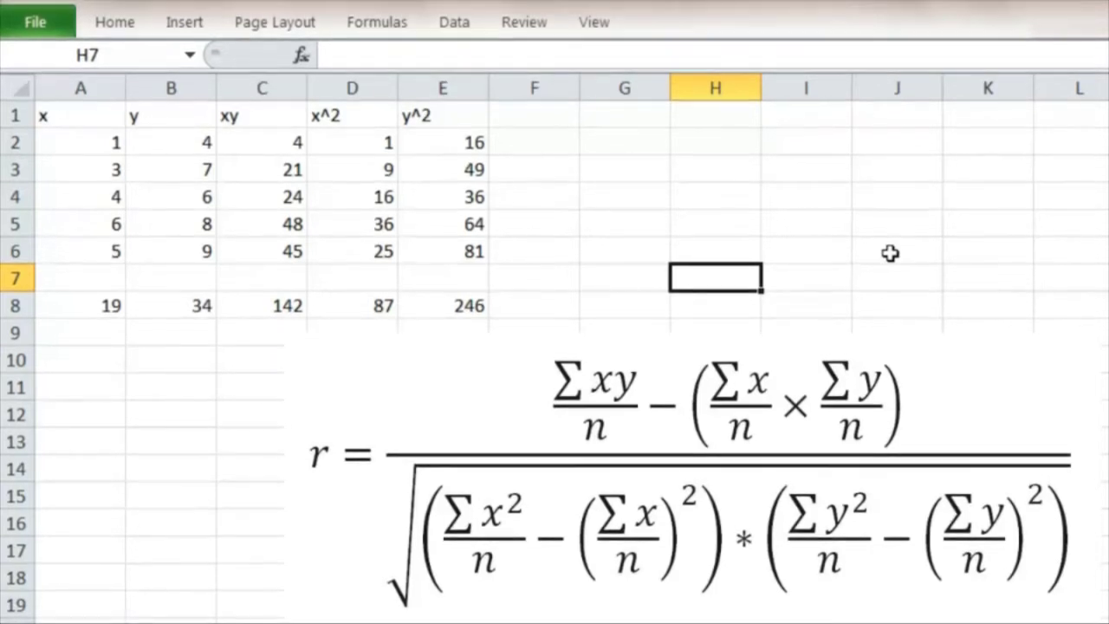
# Step: Begin the correlation coefficient formula in G4 with the numerator =(C8/5-(A8/5)*(B8/5))
pyautogui.click(642, 195)
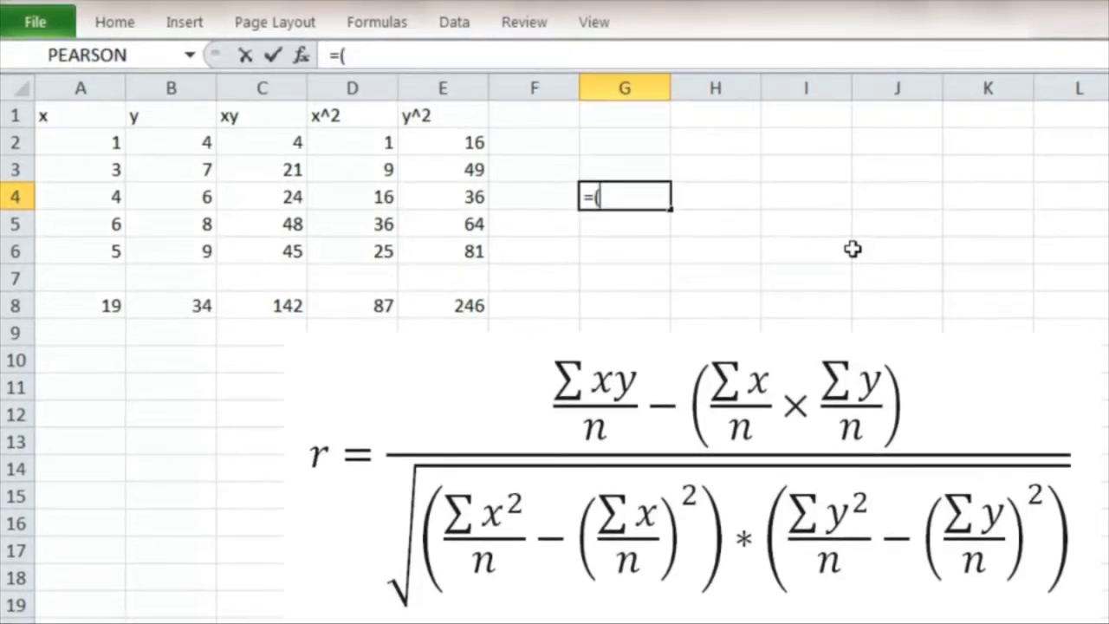
pyautogui.click(380, 293)
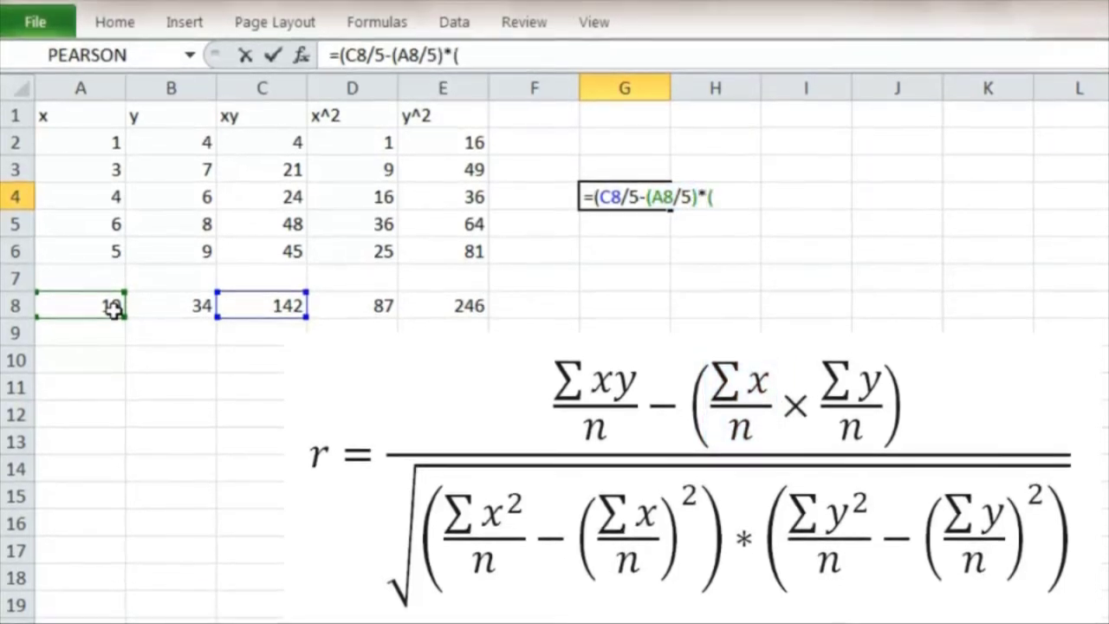
pyautogui.click(187, 308)
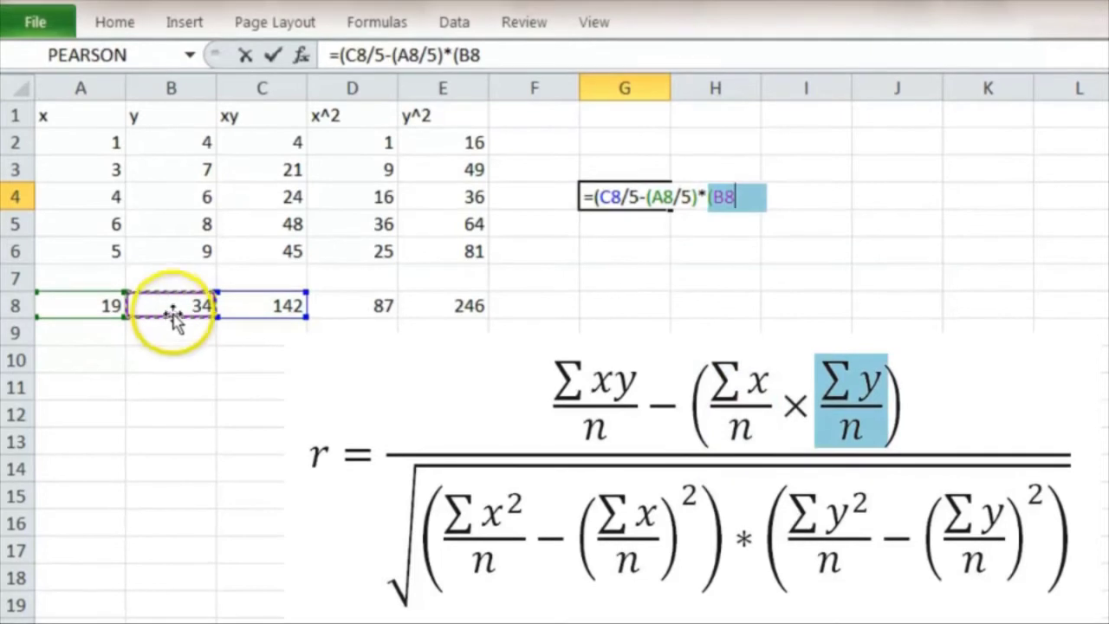
pyautogui.write('/5)')
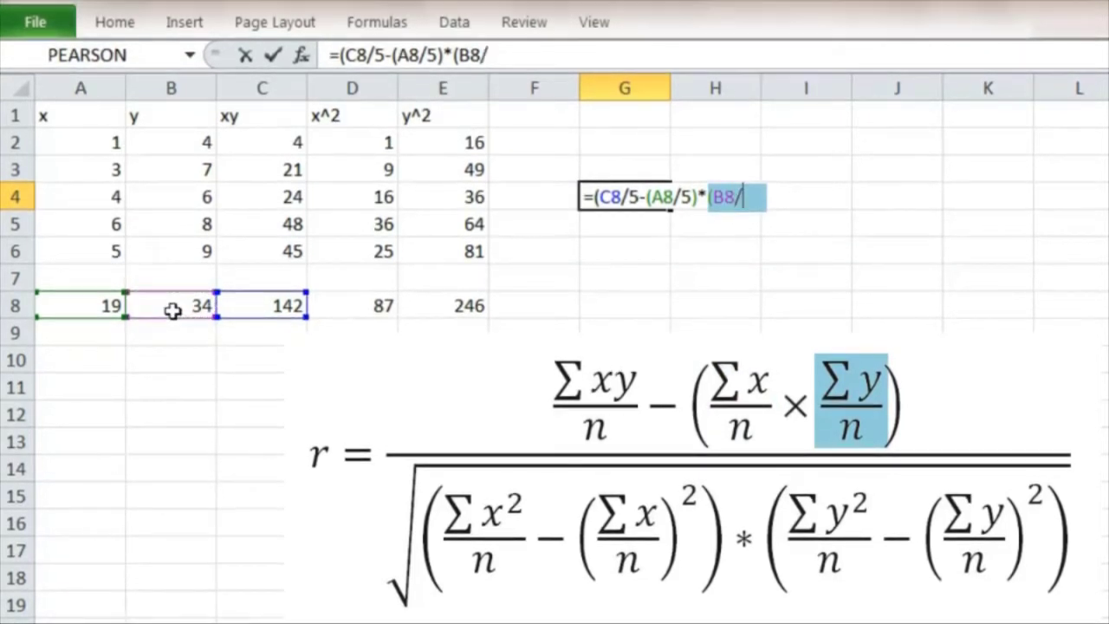
pyautogui.write(')')
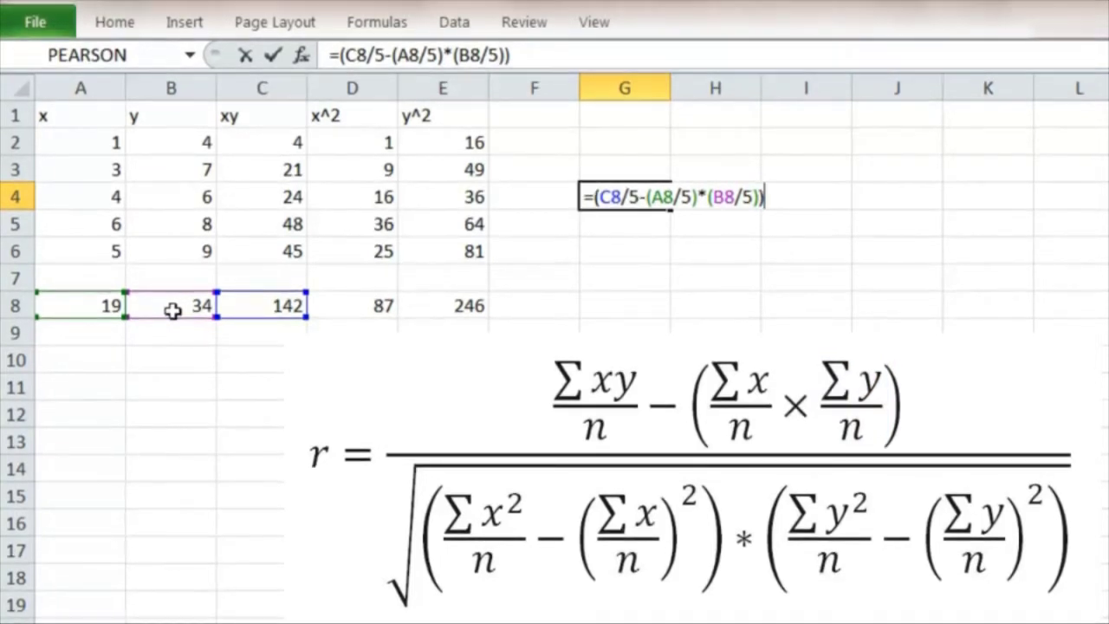
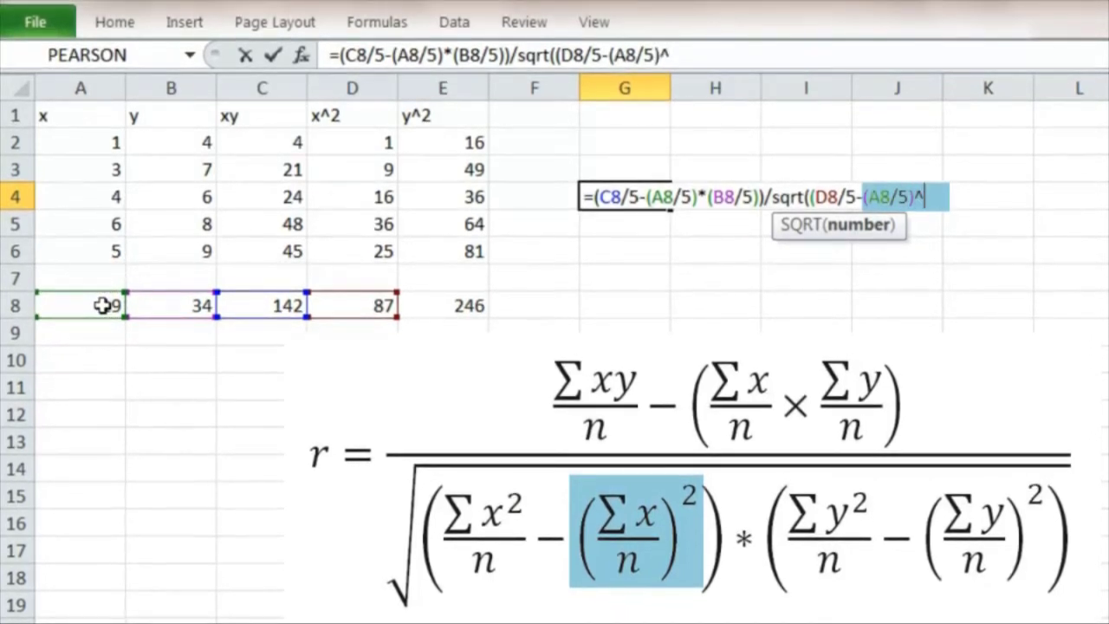
# Step: Extend the G4 formula with the x variance and the start of the y variance under the root: /sqrt((D8/5-(A8/5)^2)*(E8/5-
pyautogui.write('2)')
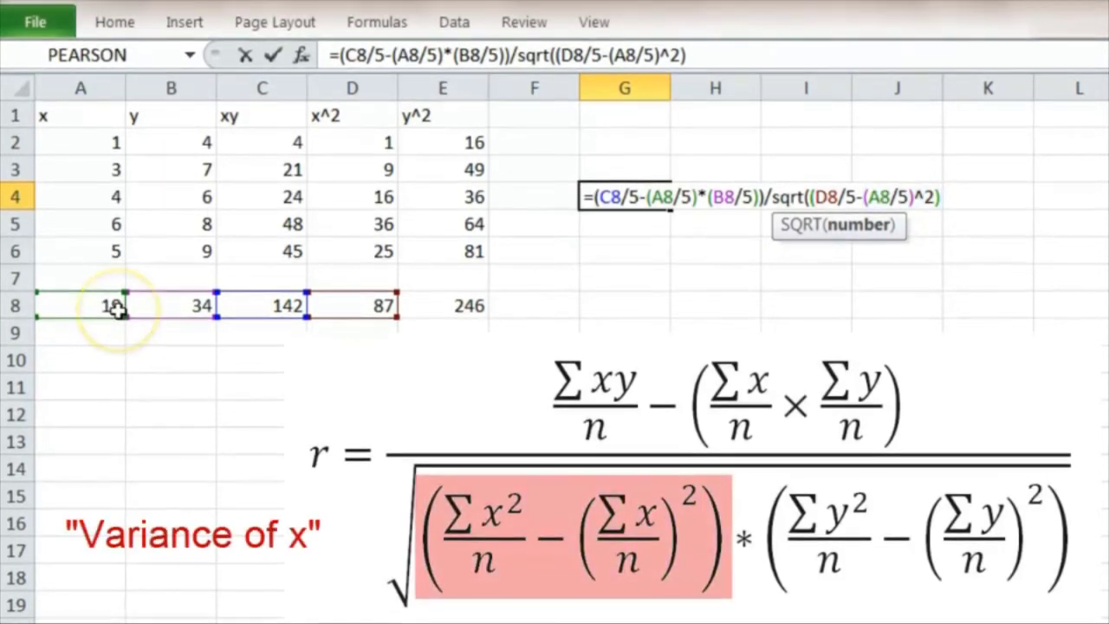
pyautogui.write('*(')
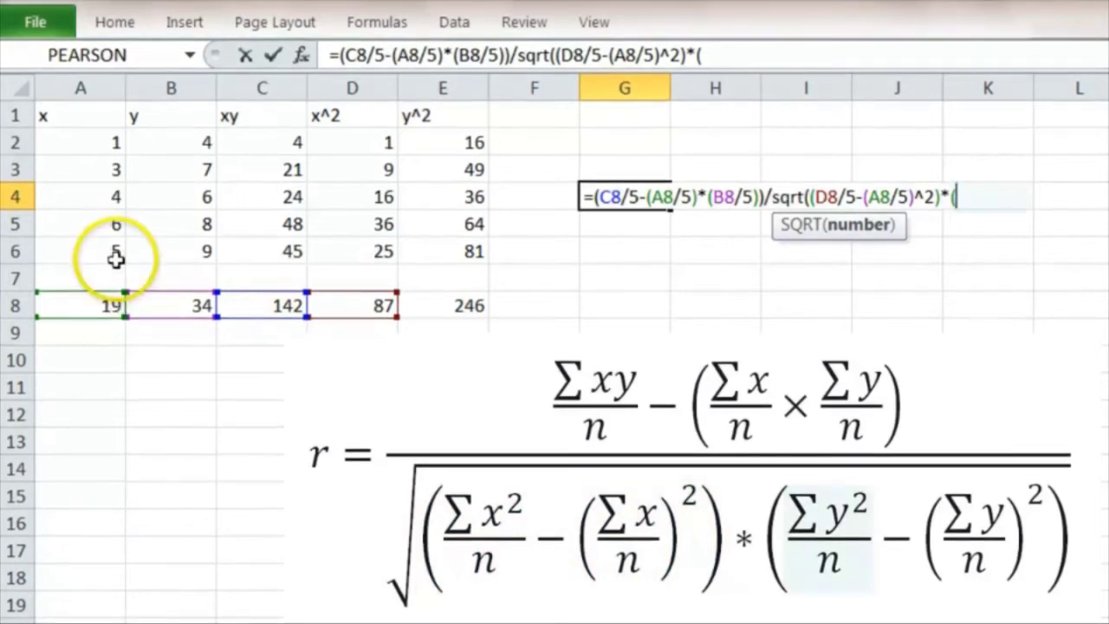
pyautogui.click(424, 303)
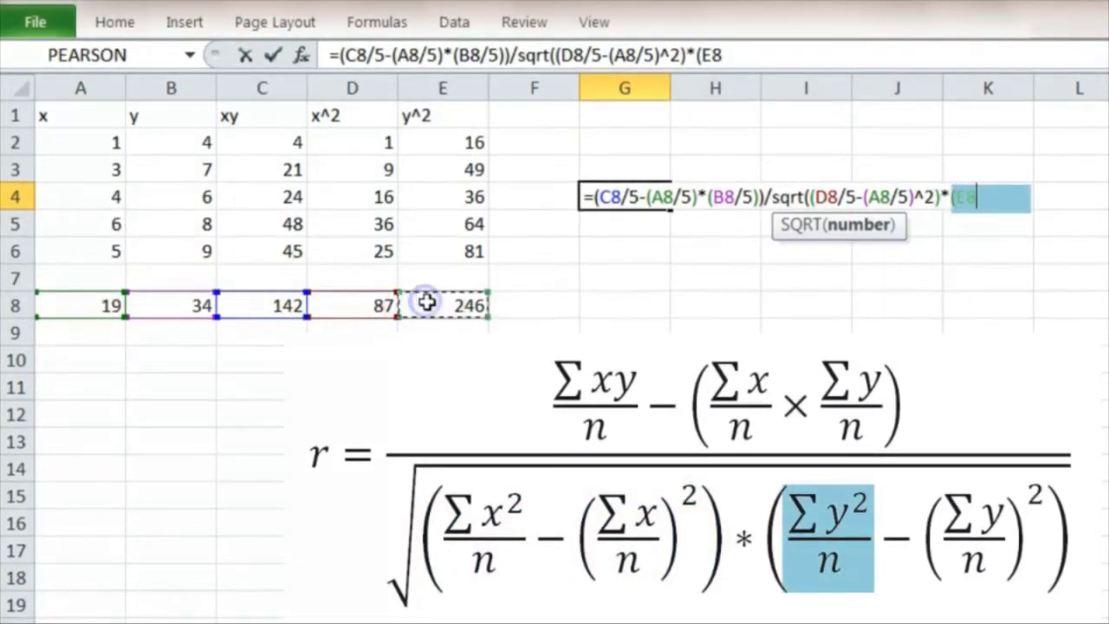
pyautogui.write('/')
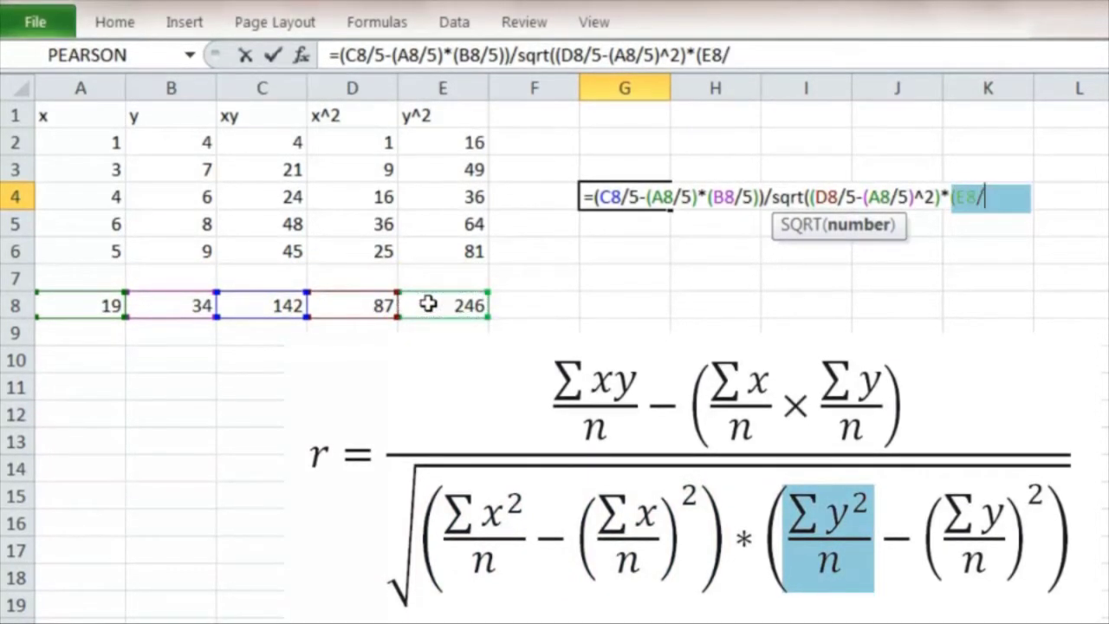
pyautogui.write('5-')
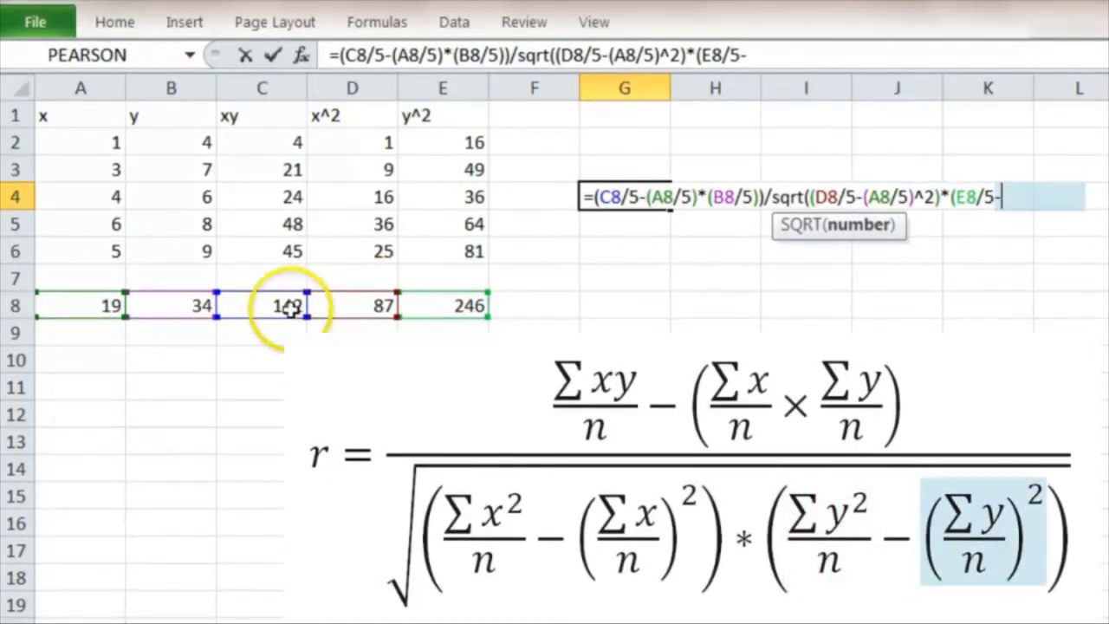
# Step: Complete the y variance in the G4 formula with (B8/5)^2)) and enter the formula
pyautogui.click(198, 306)
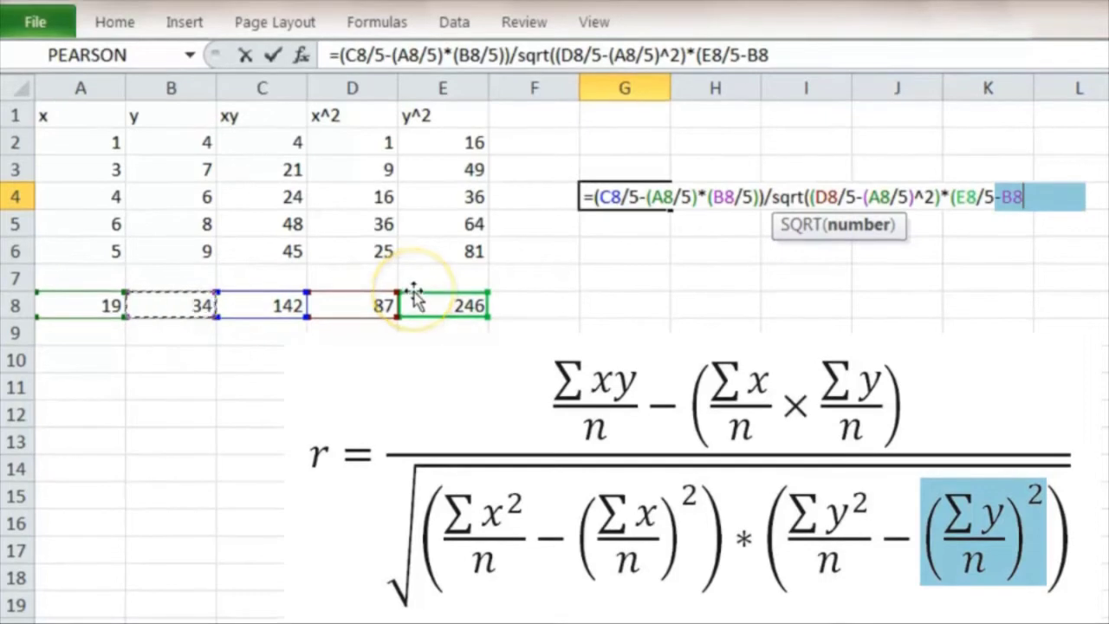
pyautogui.press('BackSpace')
pyautogui.press('BackSpace')
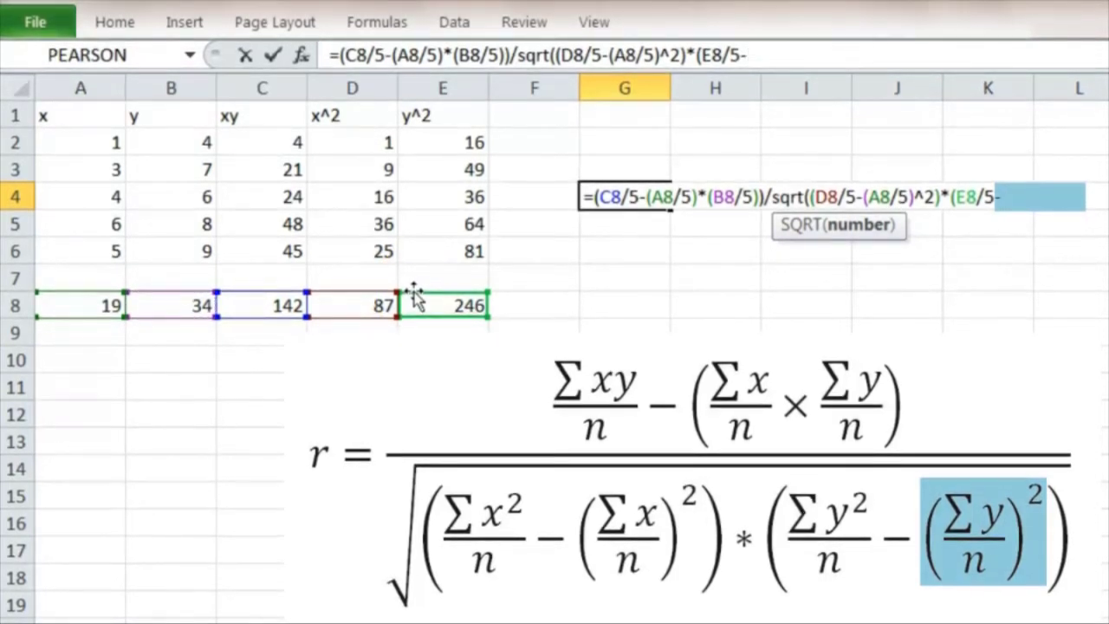
pyautogui.write('(')
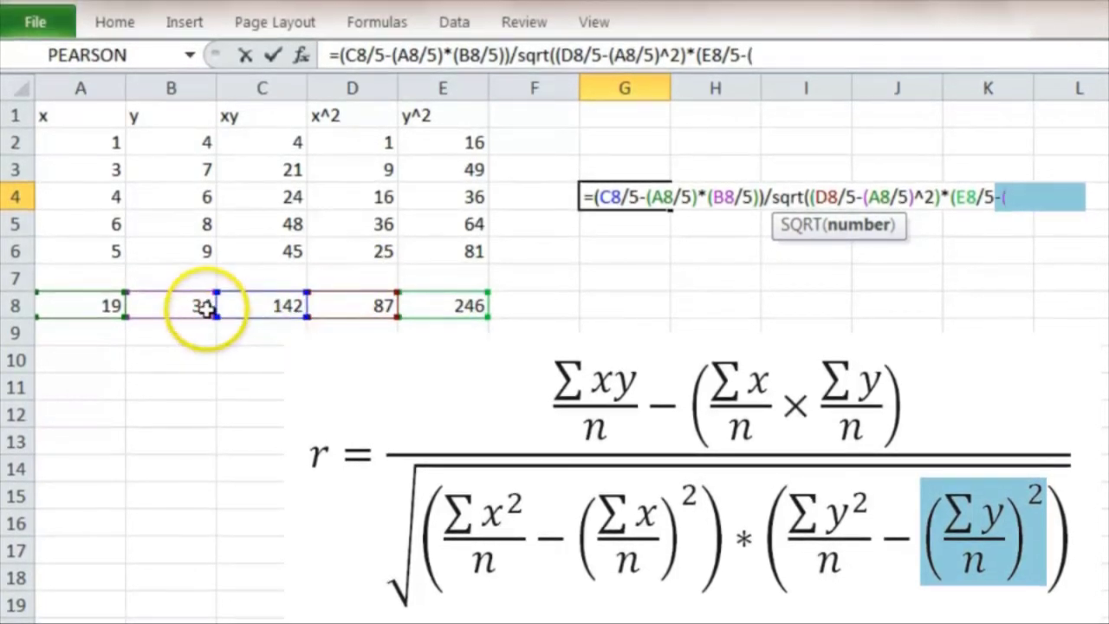
pyautogui.click(202, 309)
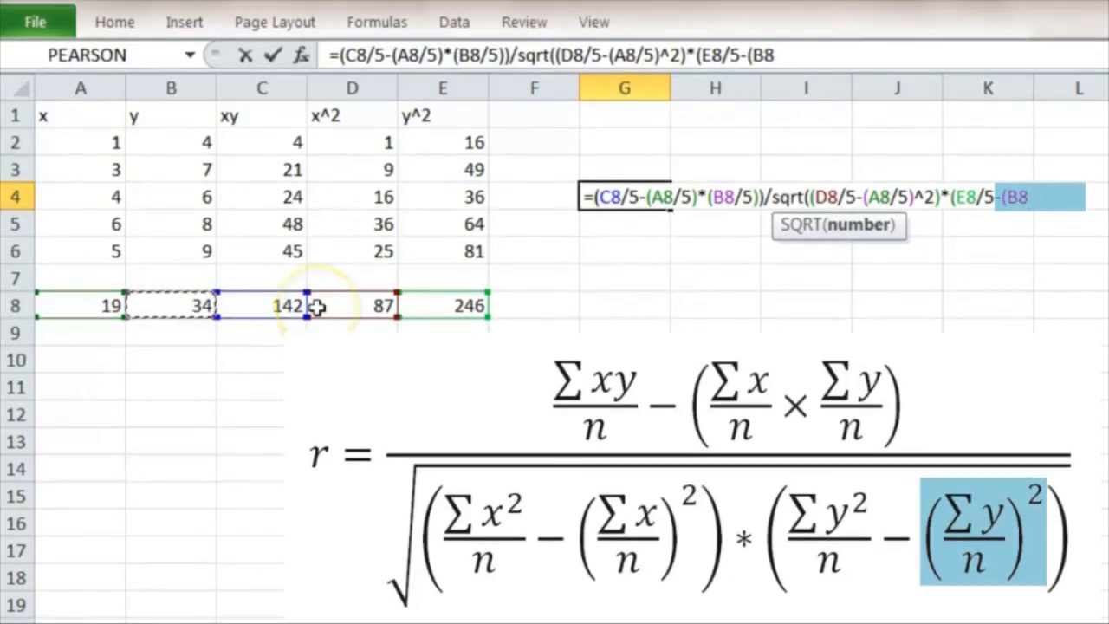
pyautogui.write('/5)')
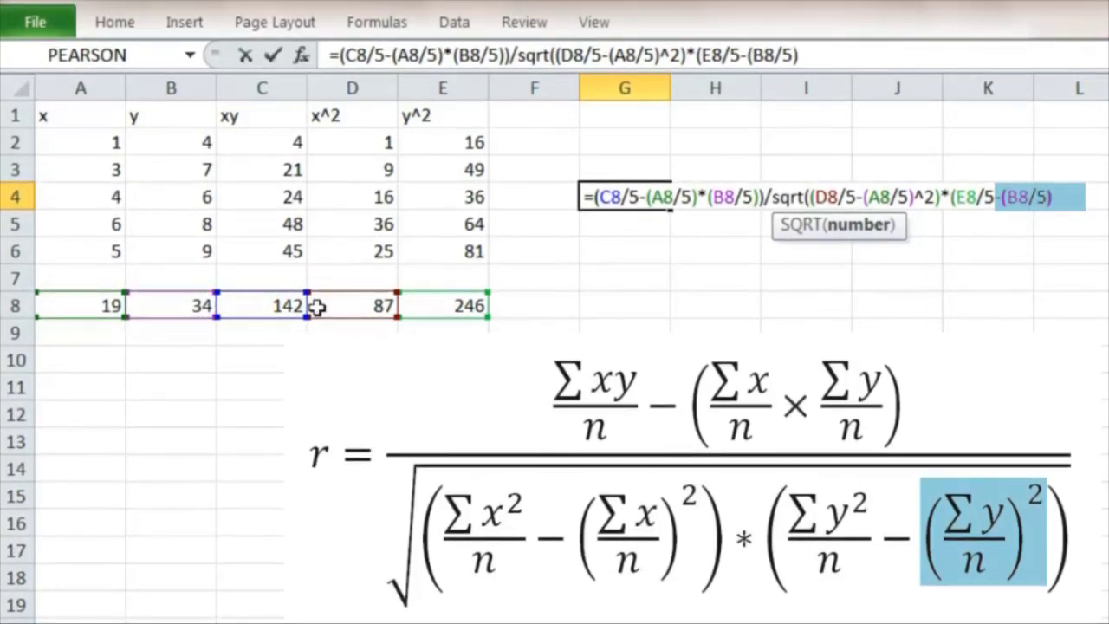
pyautogui.write('^2')
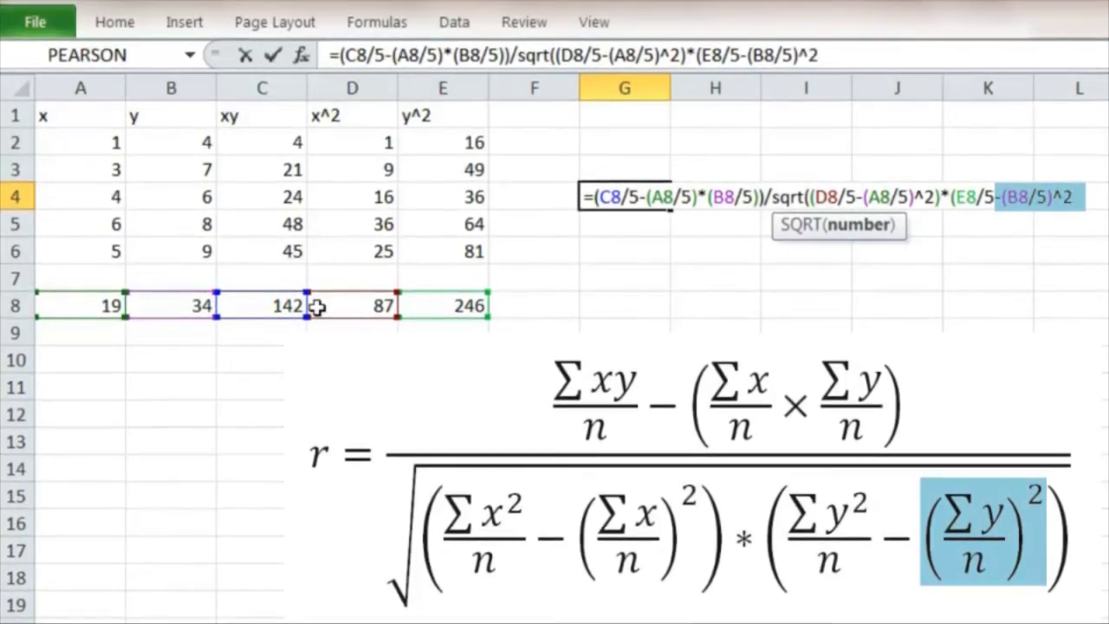
pyautogui.write(')')
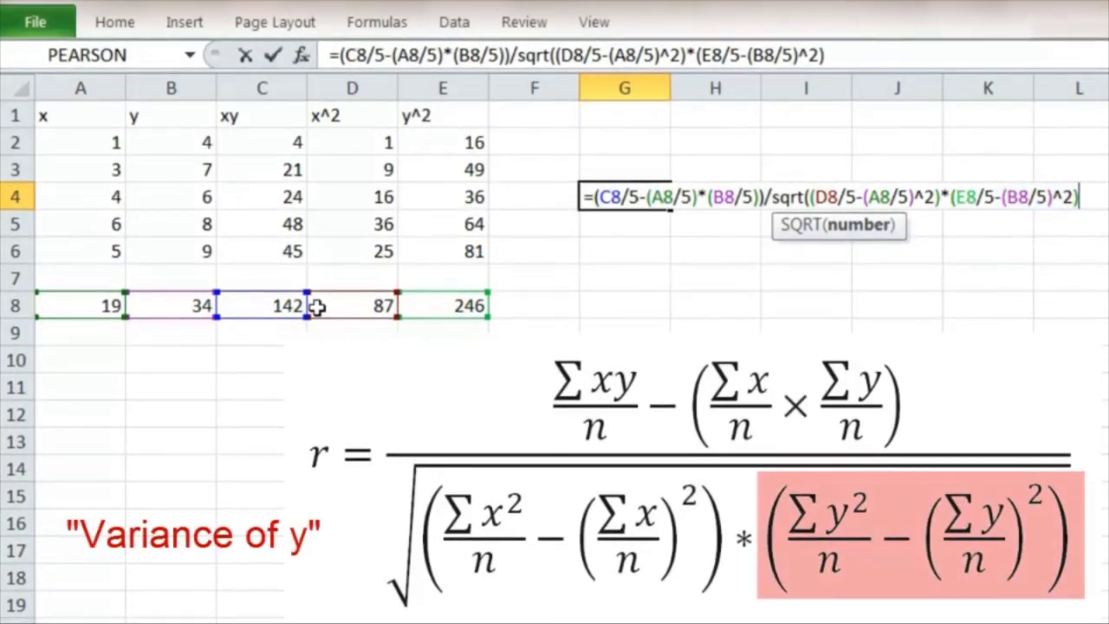
pyautogui.write(')')
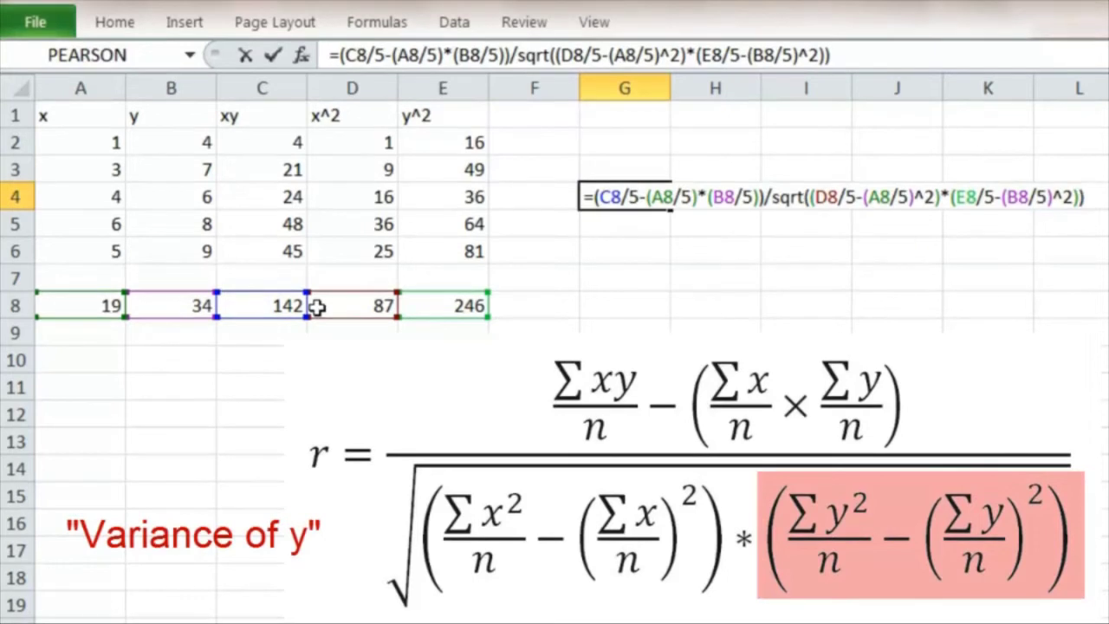
pyautogui.press('Return')
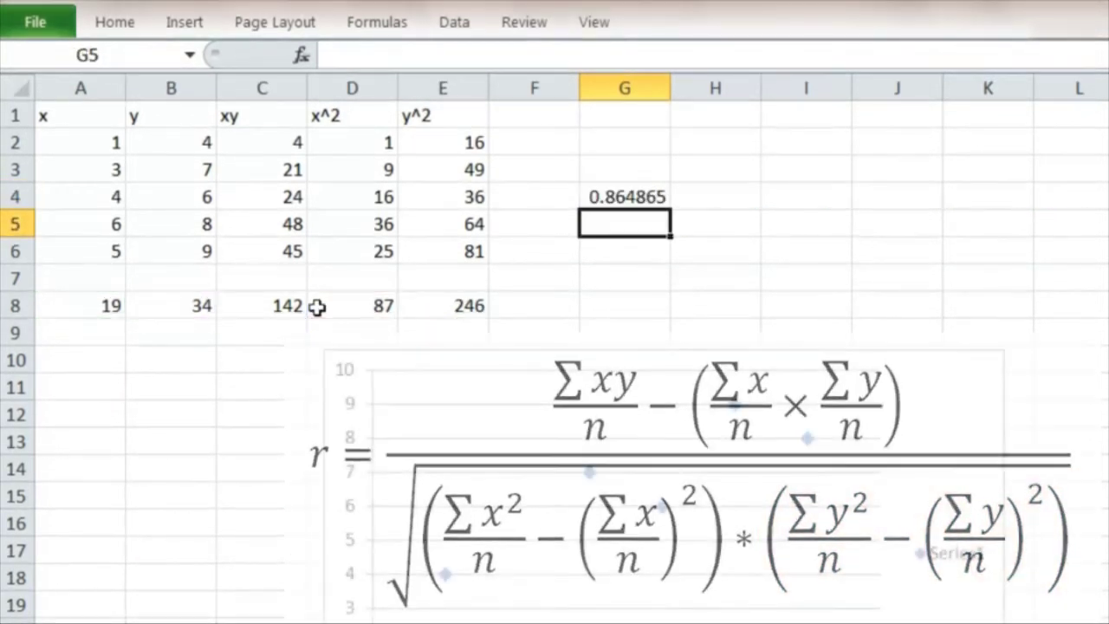